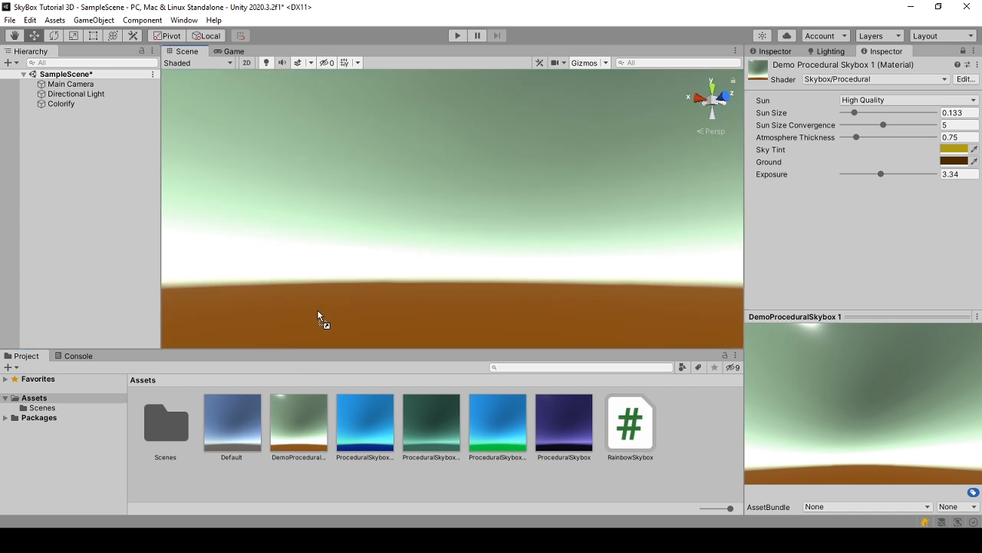
# Change the sky tint of Demo Procedural Skybox 1 to a blue-cyan color.
pyautogui.click(954, 149)
pyautogui.moveTo(952, 204); pyautogui.dragTo(962, 228)
pyautogui.moveTo(957, 294); pyautogui.dragTo(847, 250)
pyautogui.click(971, 142)
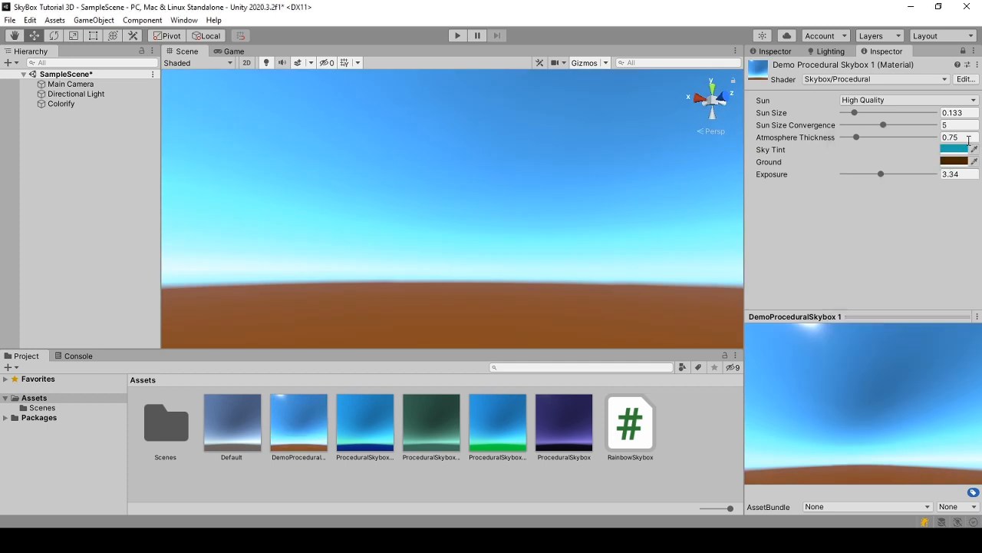
# Try a bright green ground color (12C817) on the demo skybox, and shift its hue to light blue.
pyautogui.click(960, 161)
pyautogui.click(874, 216)
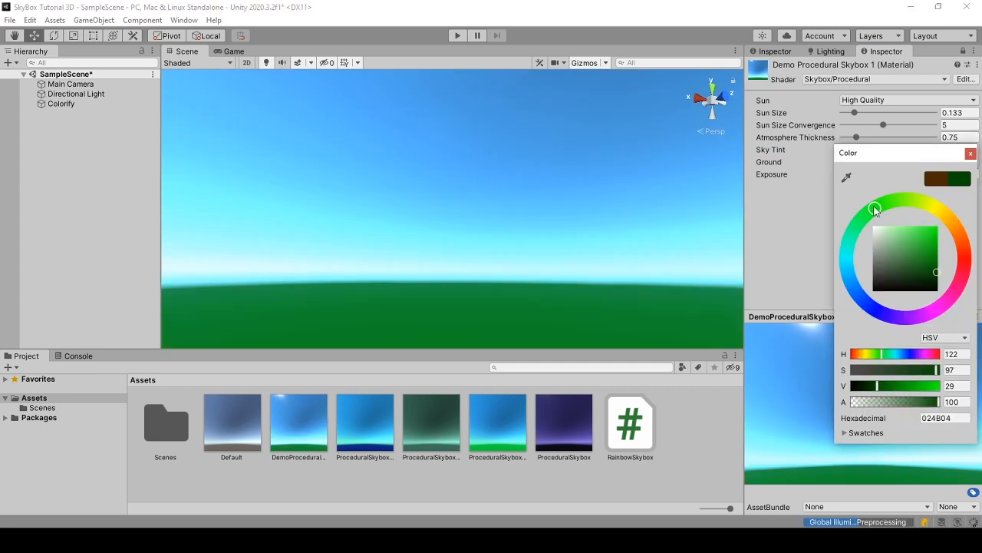
pyautogui.moveTo(936, 273); pyautogui.dragTo(933, 241)
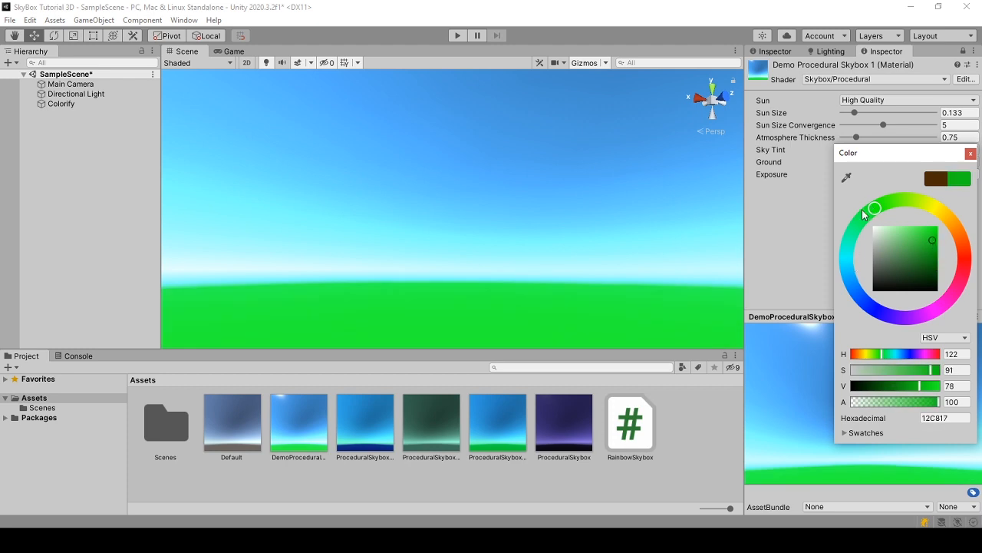
pyautogui.moveTo(864, 215); pyautogui.dragTo(846, 261)
pyautogui.click(782, 410)
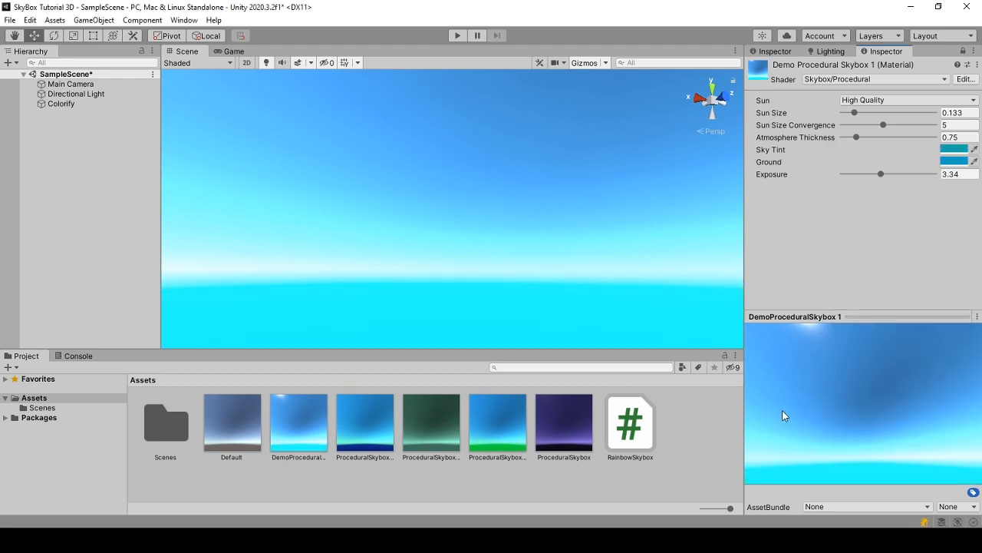
# Change the demo skybox's sky tint to olive yellow and its ground color to teal.
pyautogui.moveTo(782, 410); pyautogui.dragTo(567, 410)
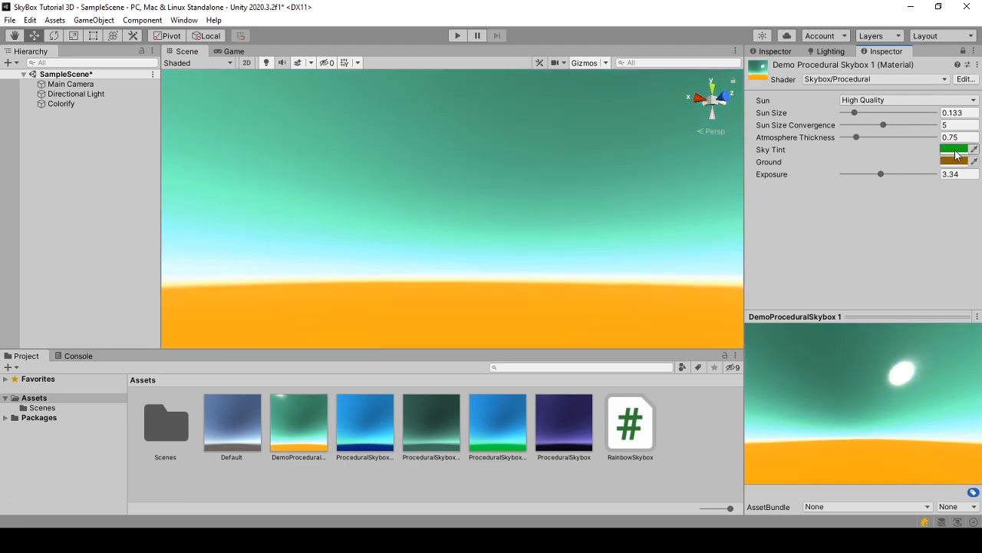
pyautogui.click(955, 149)
pyautogui.moveTo(922, 193); pyautogui.dragTo(842, 254)
pyautogui.click(971, 143)
pyautogui.click(955, 161)
pyautogui.click(971, 154)
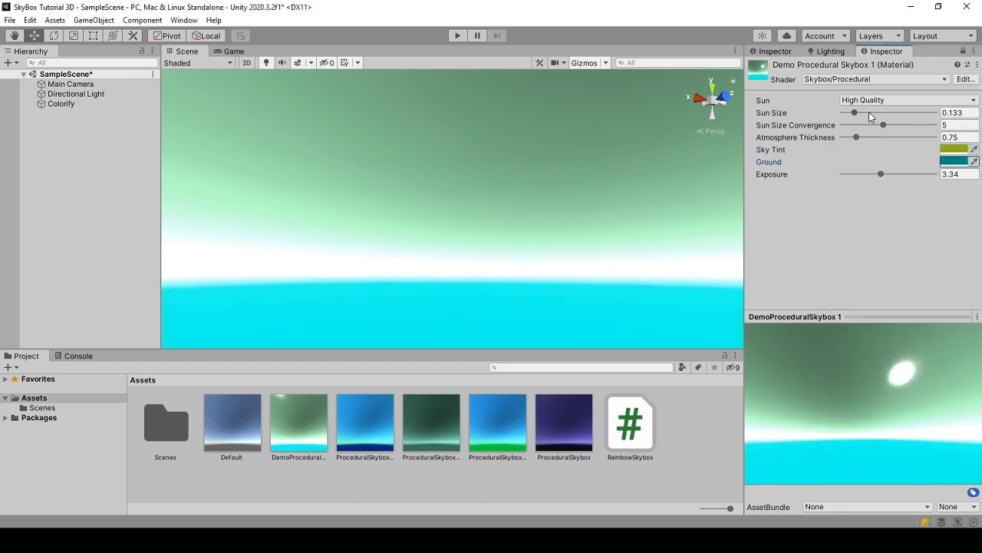
# Set the demo skybox's sun size to 0.237, exposure to 2.43 and atmosphere thickness to 0.72.
pyautogui.moveTo(869, 112)
pyautogui.mouseDown()
pyautogui.moveTo(886, 113)
pyautogui.moveTo(829, 116)
pyautogui.moveTo(864, 112)
pyautogui.mouseUp()
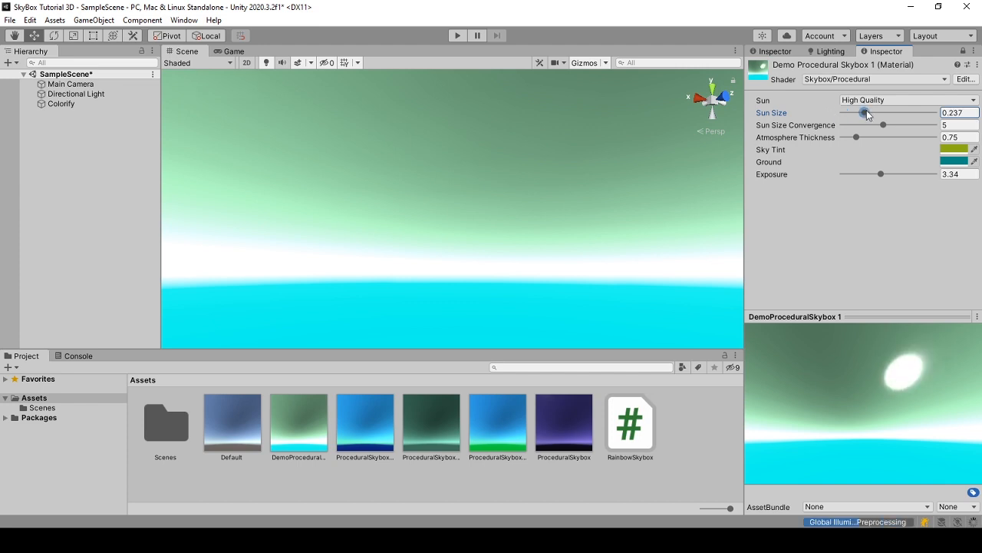
pyautogui.moveTo(883, 174)
pyautogui.mouseDown()
pyautogui.moveTo(918, 176)
pyautogui.moveTo(829, 177)
pyautogui.moveTo(870, 174)
pyautogui.mouseUp()
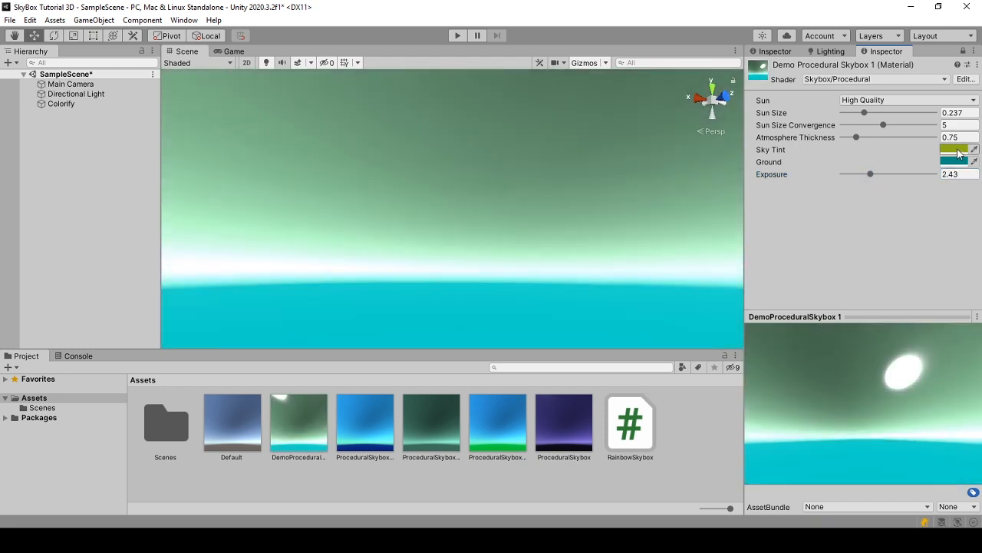
pyautogui.moveTo(857, 138)
pyautogui.mouseDown()
pyautogui.moveTo(844, 139)
pyautogui.moveTo(870, 140)
pyautogui.moveTo(856, 142)
pyautogui.mouseUp()
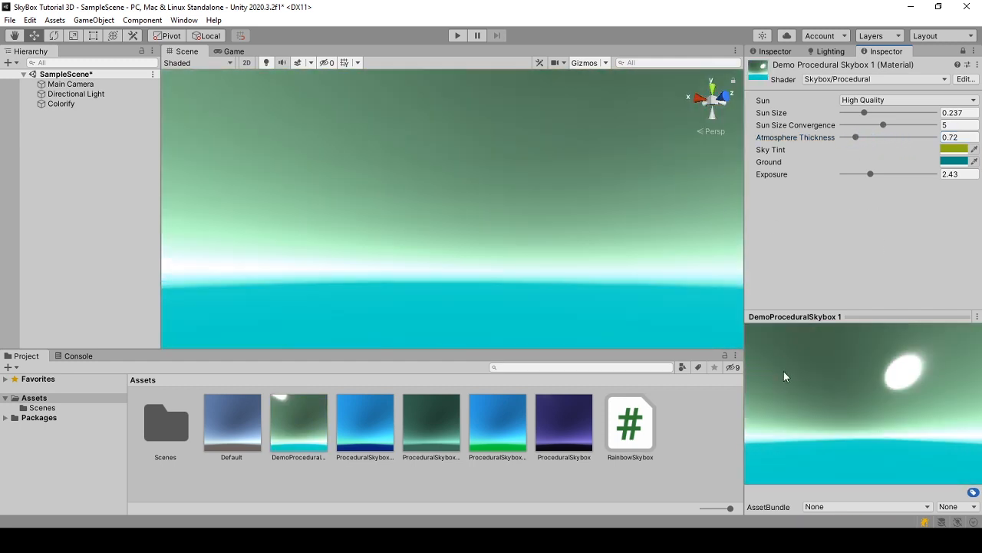
# Create a new material named NewSkybox in the Assets folder.
pyautogui.rightClick(695, 421)
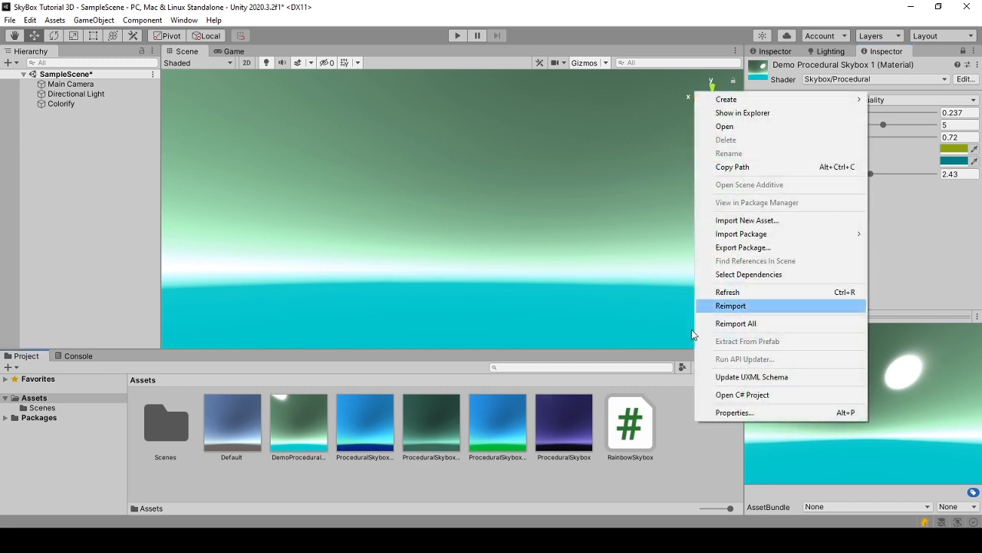
pyautogui.rightClick(673, 414)
pyautogui.rightClick(673, 415)
pyautogui.moveTo(760, 92)
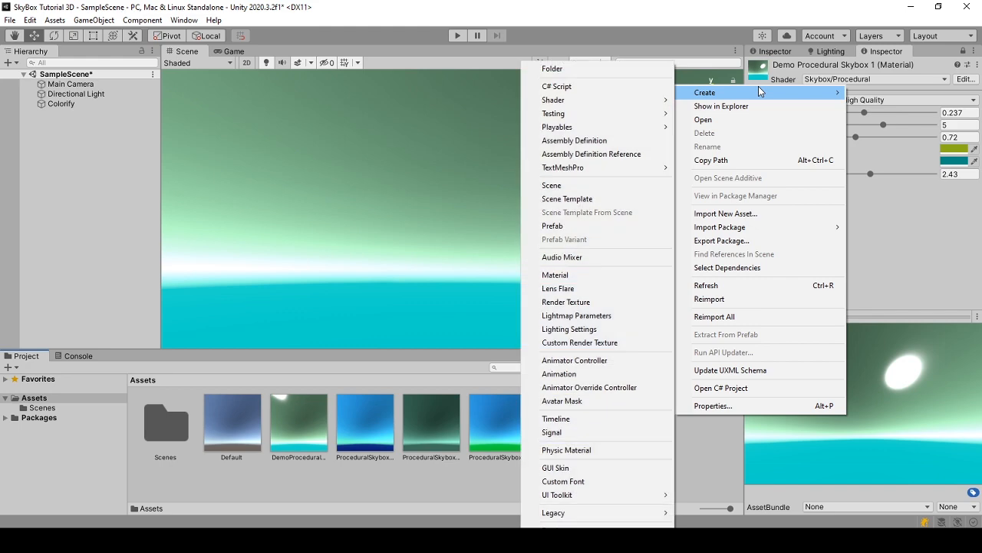
pyautogui.rightClick(693, 436)
pyautogui.moveTo(765, 119)
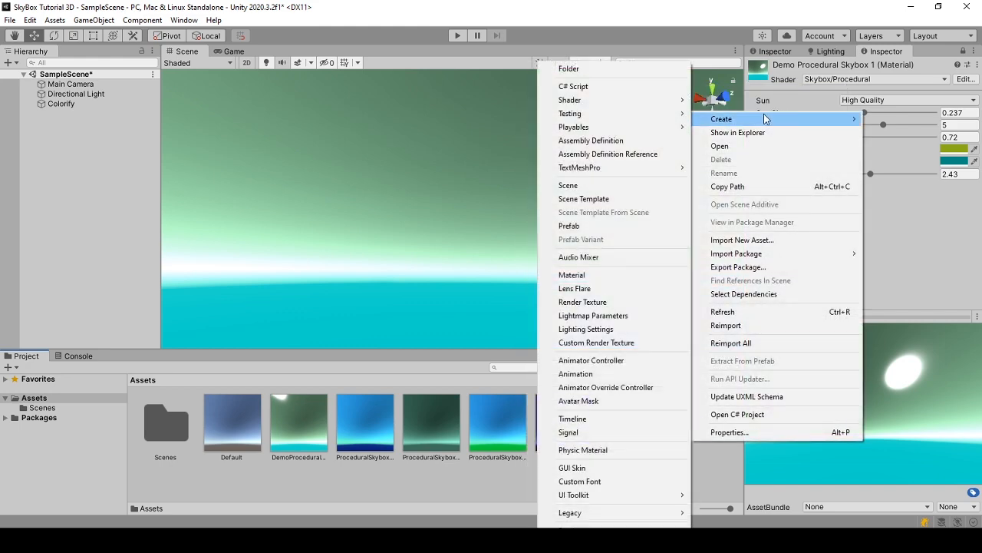
pyautogui.click(636, 277)
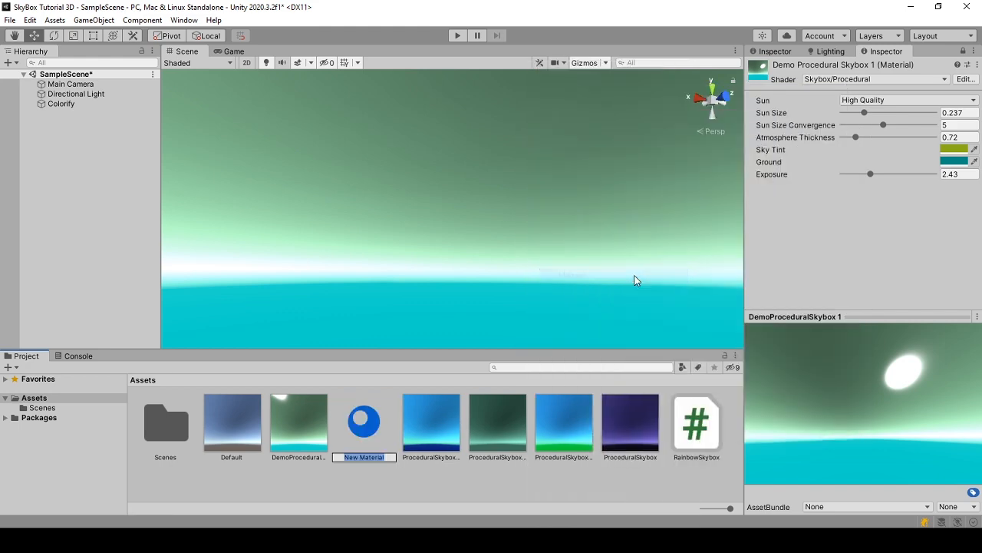
pyautogui.write('NewSkybox')
pyautogui.press('Return')
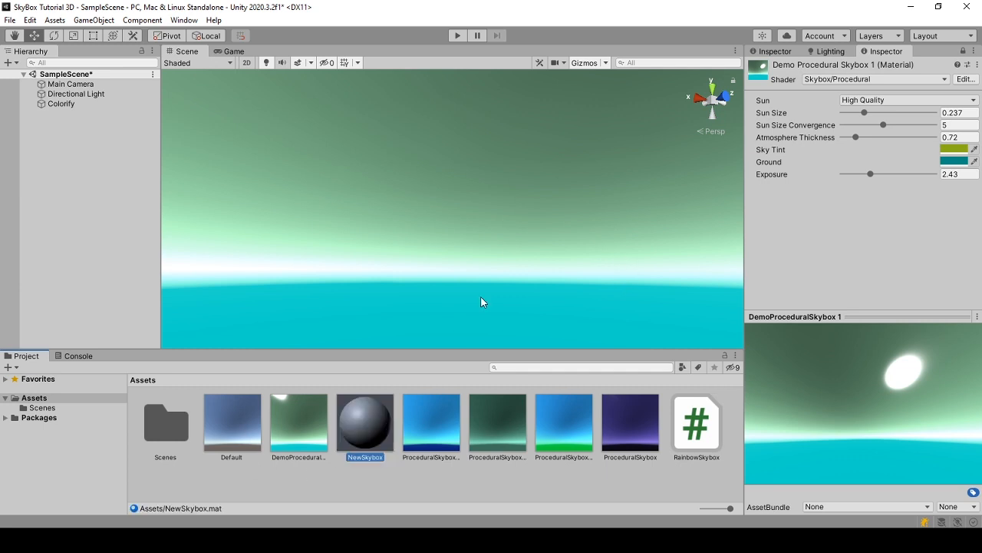
# Change the NewSkybox material's shader to Skybox/Procedural.
pyautogui.click(777, 51)
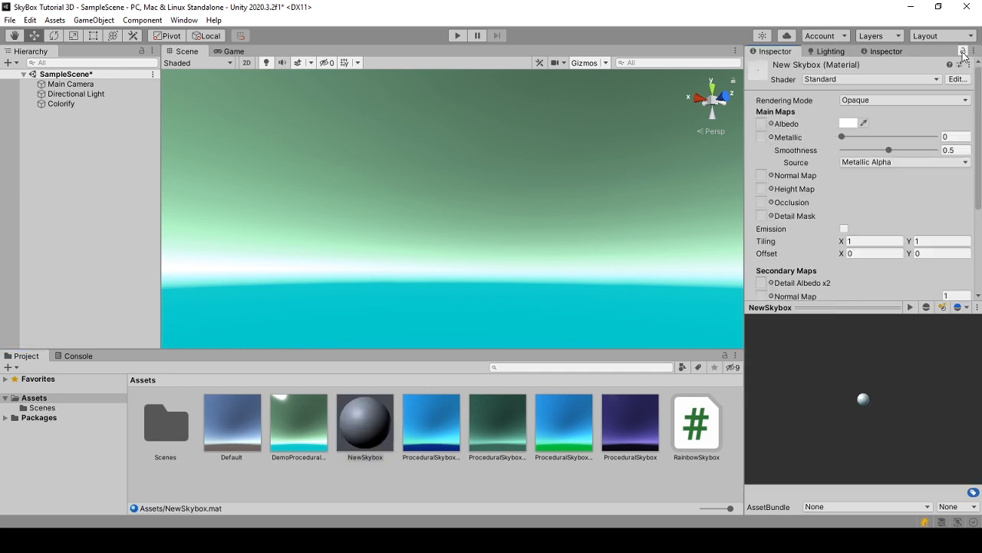
pyautogui.click(829, 80)
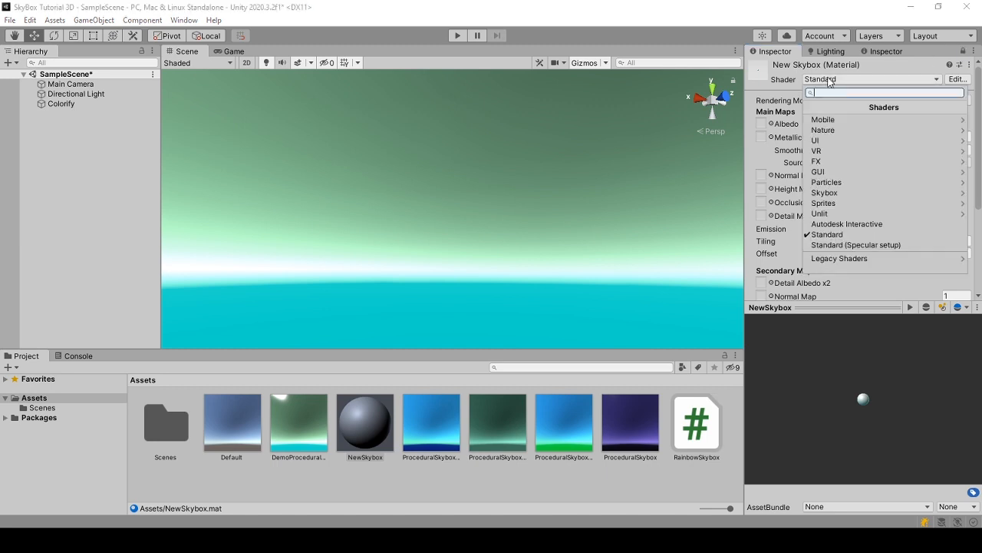
pyautogui.click(833, 190)
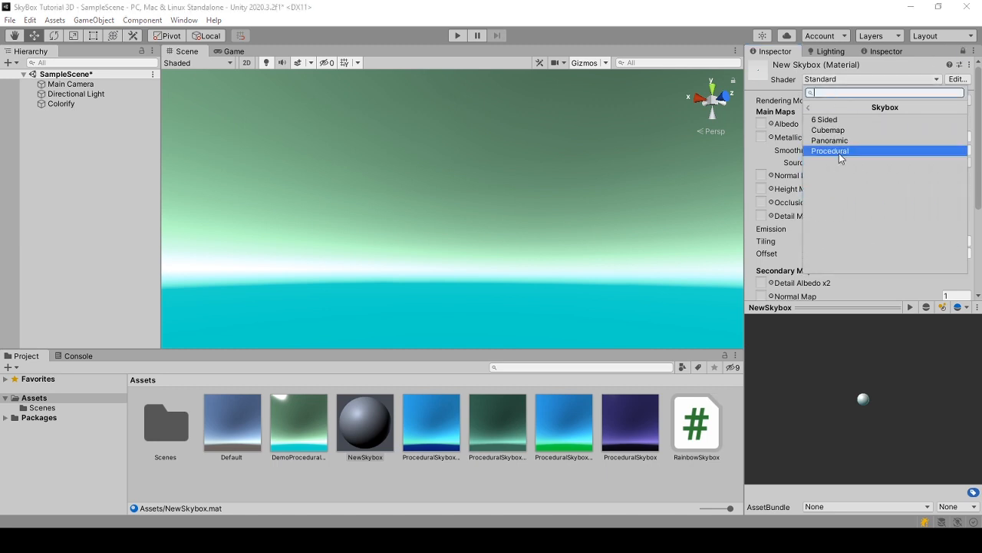
pyautogui.click(839, 152)
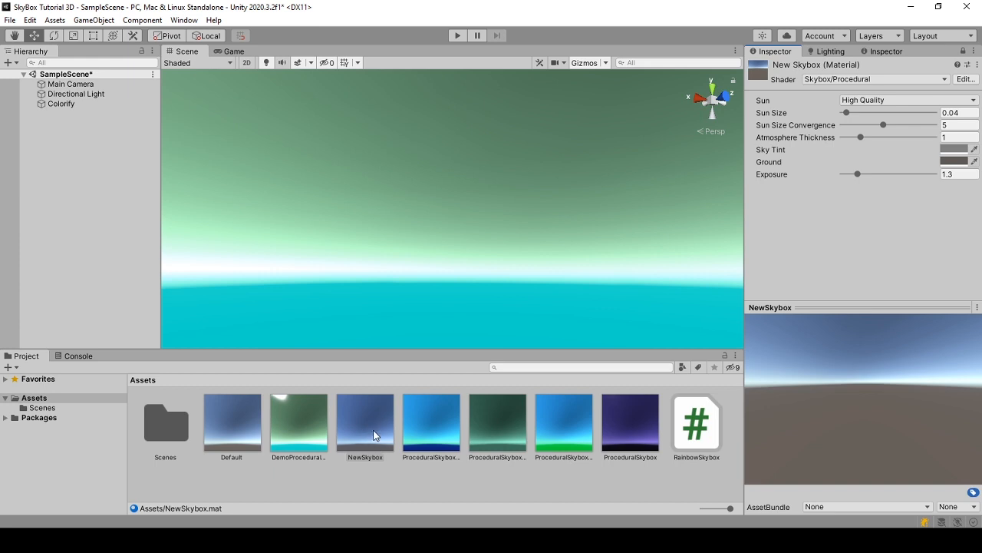
pyautogui.click(885, 80)
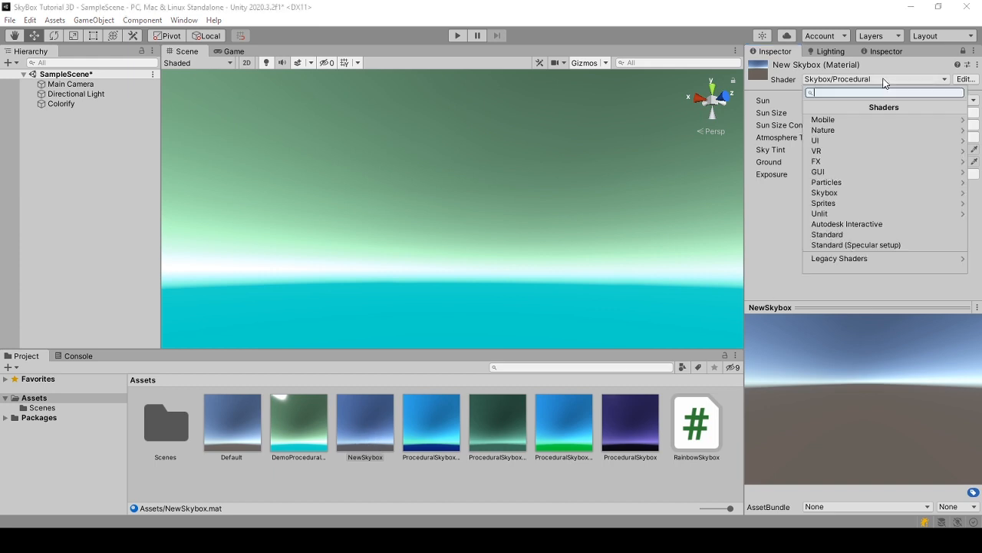
pyautogui.click(842, 193)
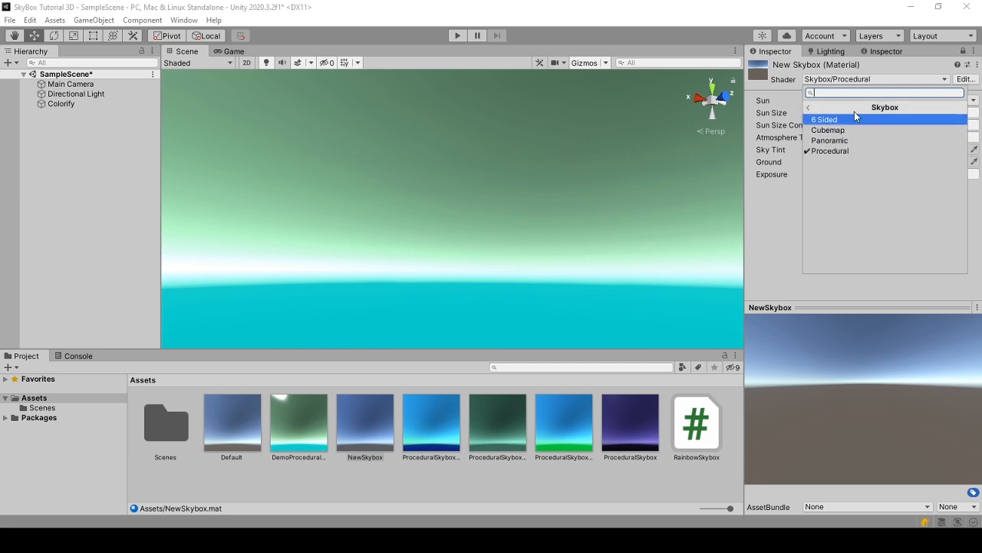
pyautogui.click(820, 152)
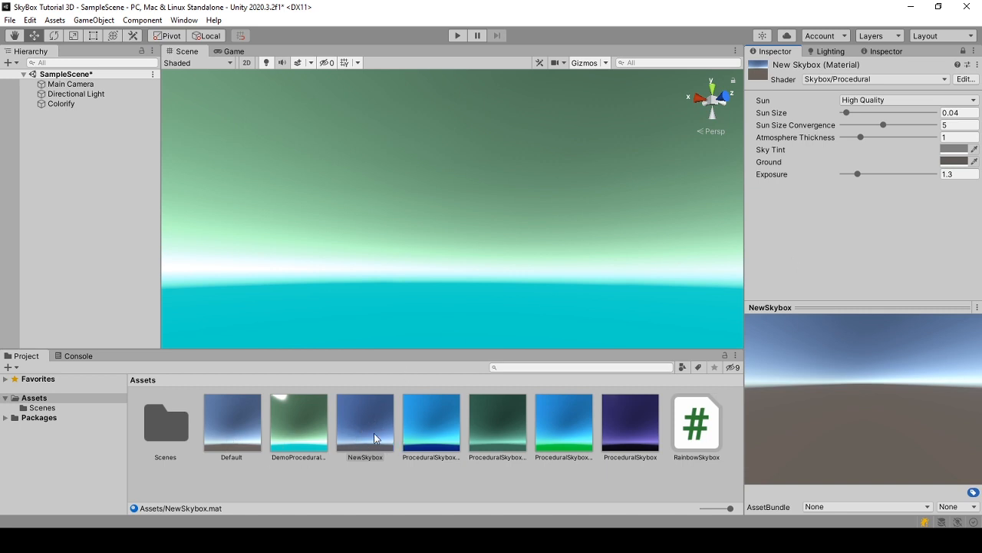
# Apply NewSkybox as the scene's skybox and check the assigned skybox material in the environment lighting settings.
pyautogui.moveTo(374, 432); pyautogui.dragTo(381, 413)
pyautogui.moveTo(390, 323); pyautogui.dragTo(396, 302)
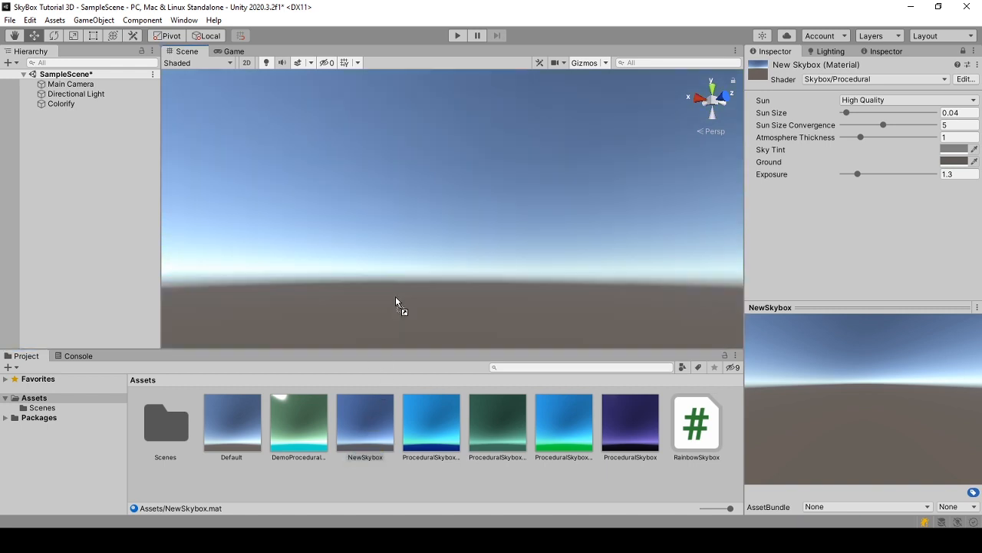
pyautogui.click(829, 52)
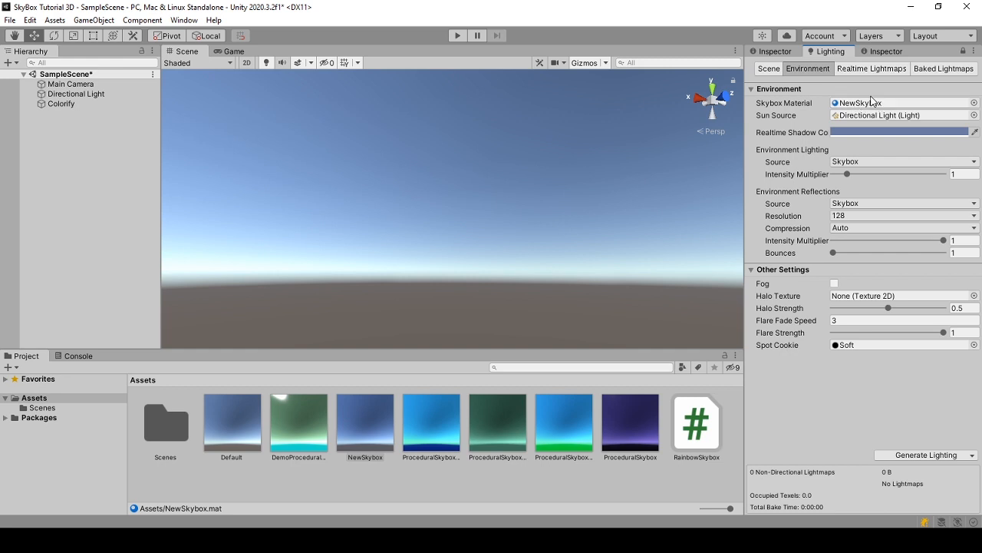
pyautogui.click(774, 52)
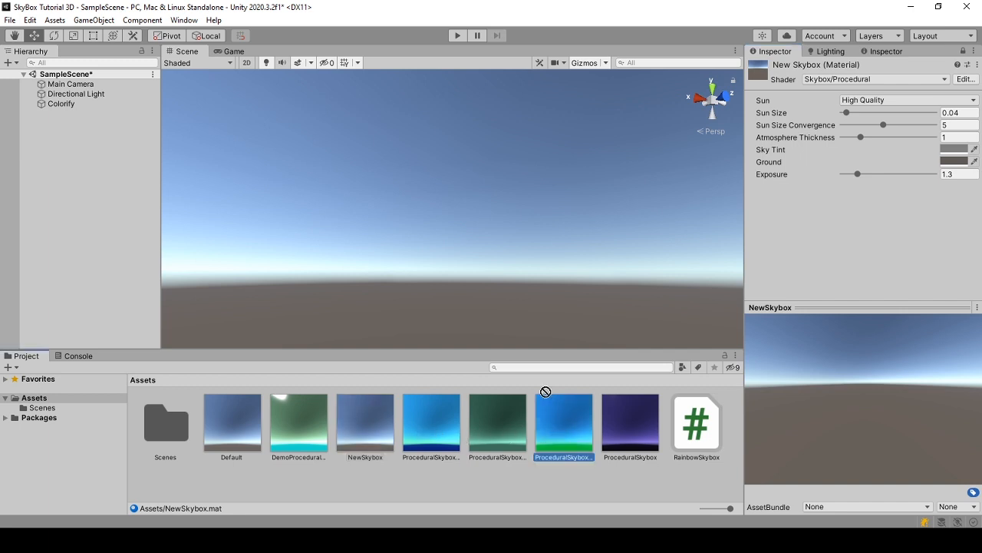
# Try the green-ground, dark teal and purple procedural skyboxes on the scene one after another.
pyautogui.moveTo(544, 393); pyautogui.dragTo(545, 319)
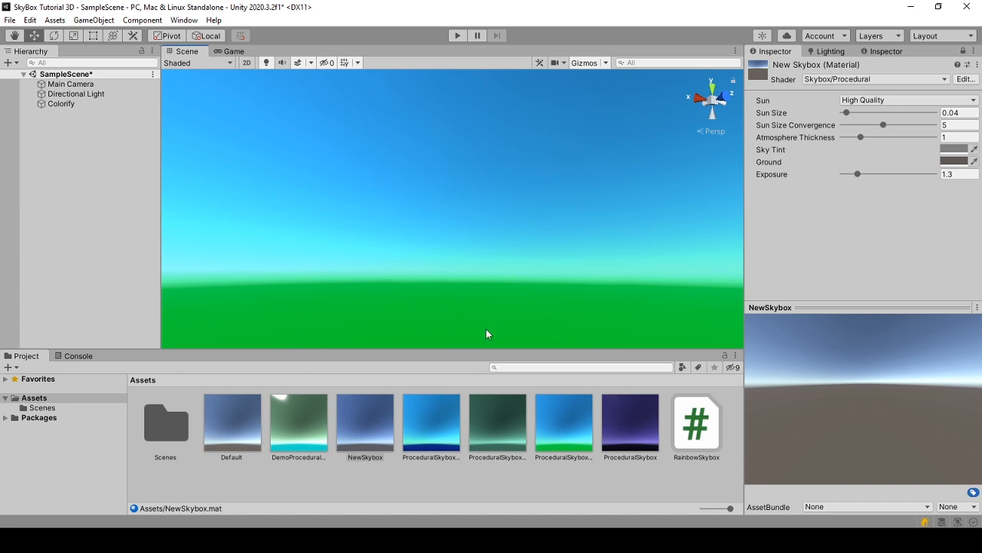
pyautogui.moveTo(498, 423); pyautogui.dragTo(503, 289)
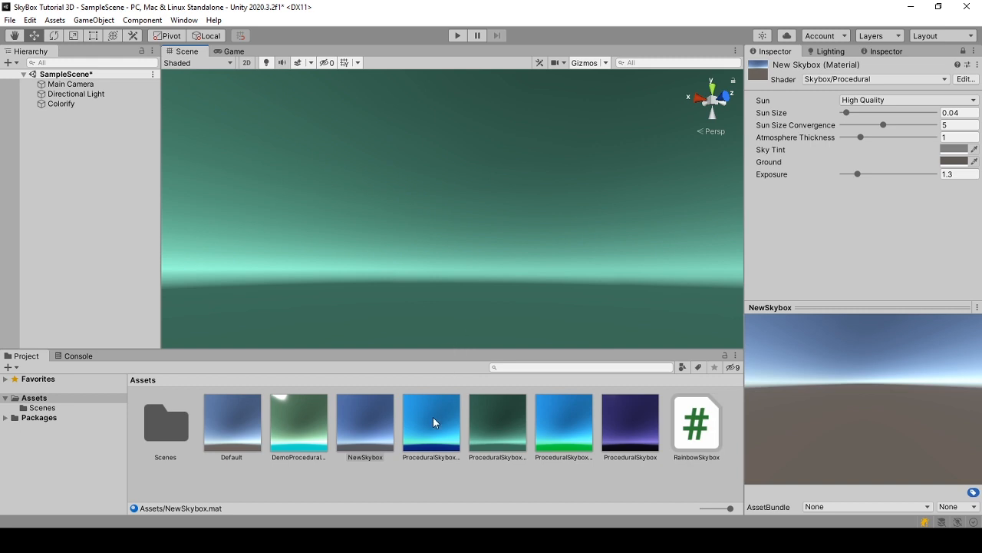
pyautogui.moveTo(626, 432); pyautogui.dragTo(610, 244)
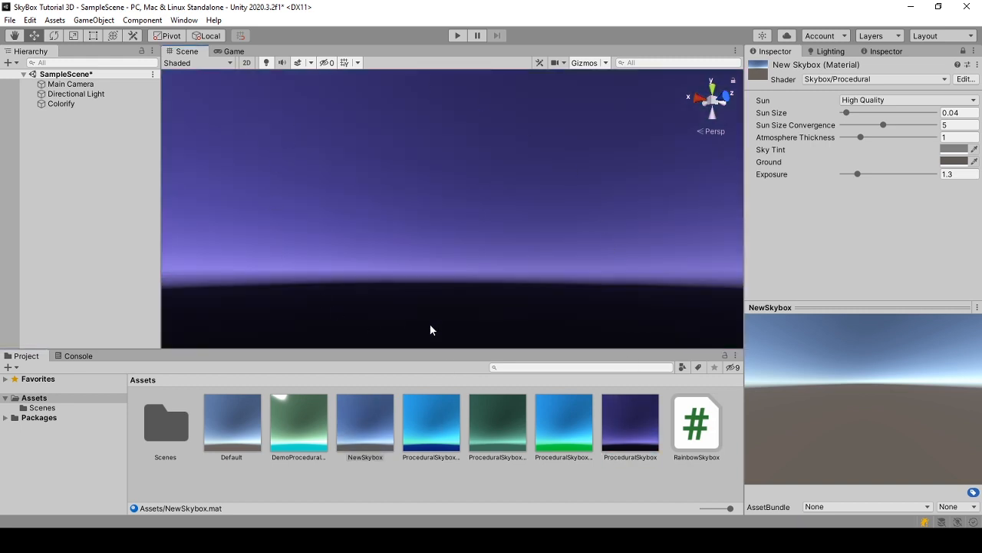
# Look around the scene under the purple sky and reapply NewSkybox as the scene's skybox.
pyautogui.moveTo(515, 297); pyautogui.dragTo(450, 209)
pyautogui.moveTo(512, 260); pyautogui.dragTo(126, 214, button='right')
pyautogui.click(435, 282)
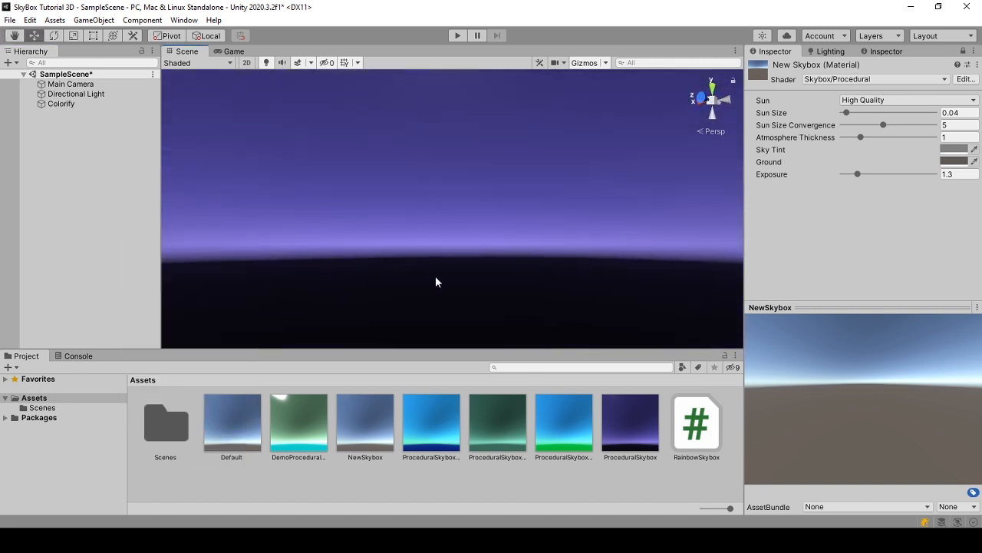
pyautogui.moveTo(441, 284); pyautogui.dragTo(420, 252, button='right')
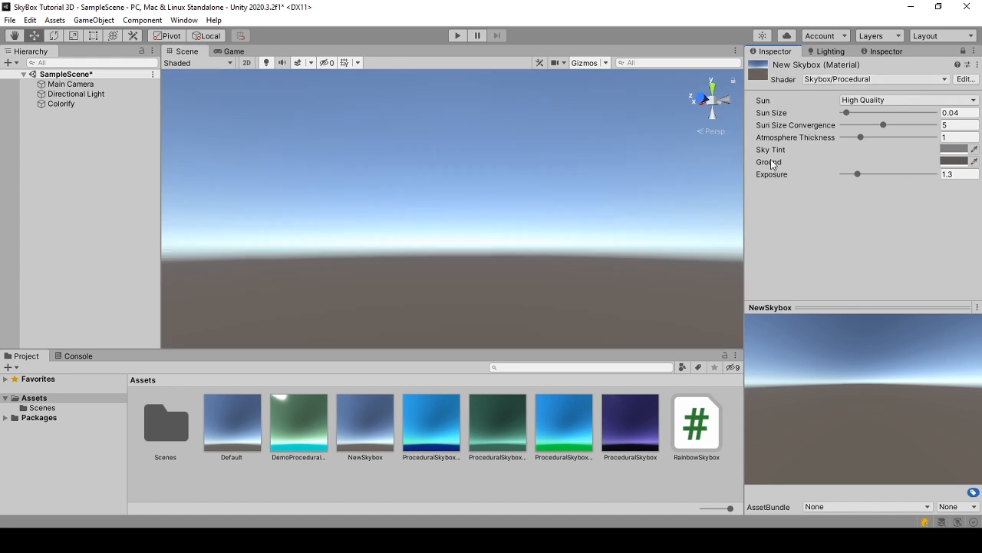
# Try the None and Simple sun types on NewSkybox, and return the sun to High Quality.
pyautogui.moveTo(864, 389)
pyautogui.mouseDown()
pyautogui.moveTo(838, 362)
pyautogui.moveTo(711, 334)
pyautogui.moveTo(725, 357)
pyautogui.moveTo(782, 381)
pyautogui.mouseUp()
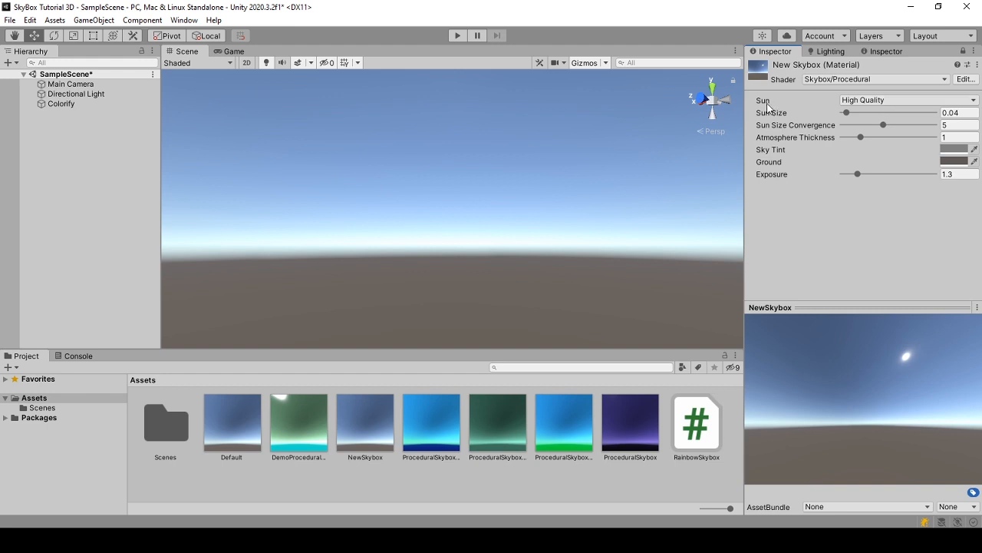
pyautogui.click(902, 107)
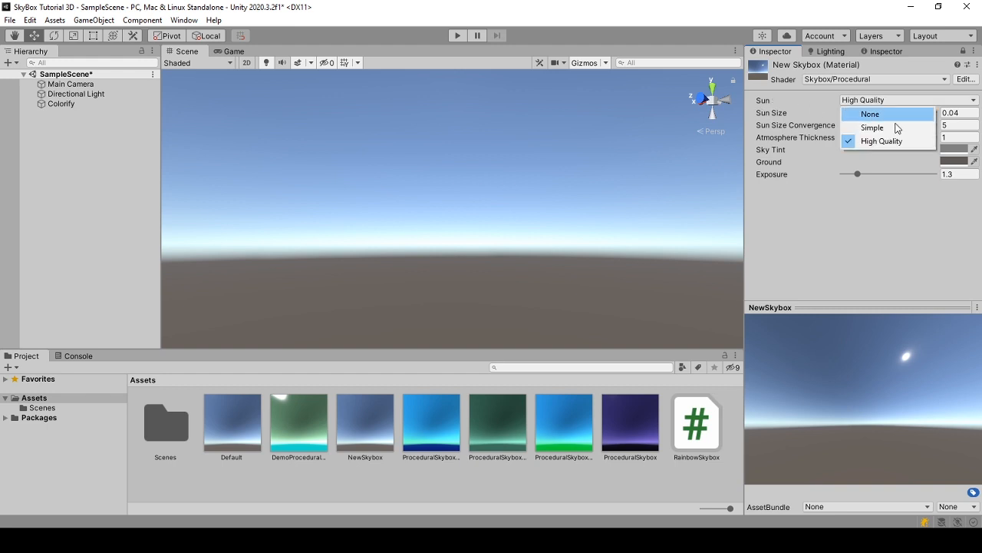
pyautogui.click(895, 115)
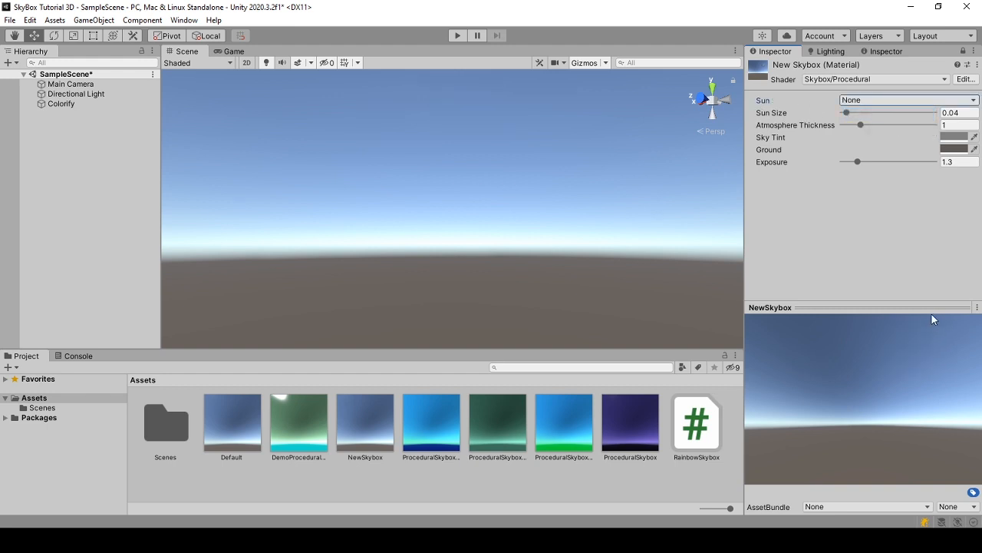
pyautogui.click(906, 100)
pyautogui.click(895, 129)
pyautogui.click(912, 102)
pyautogui.click(900, 142)
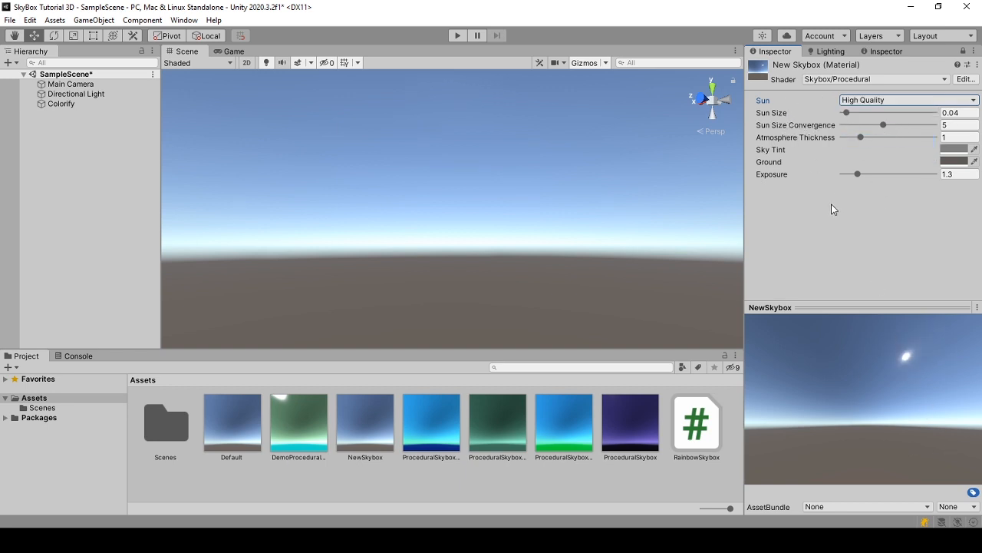
# Enlarge NewSkybox's sun by setting its sun size to 0.2.
pyautogui.moveTo(846, 113)
pyautogui.mouseDown()
pyautogui.moveTo(872, 113)
pyautogui.moveTo(850, 113)
pyautogui.mouseUp()
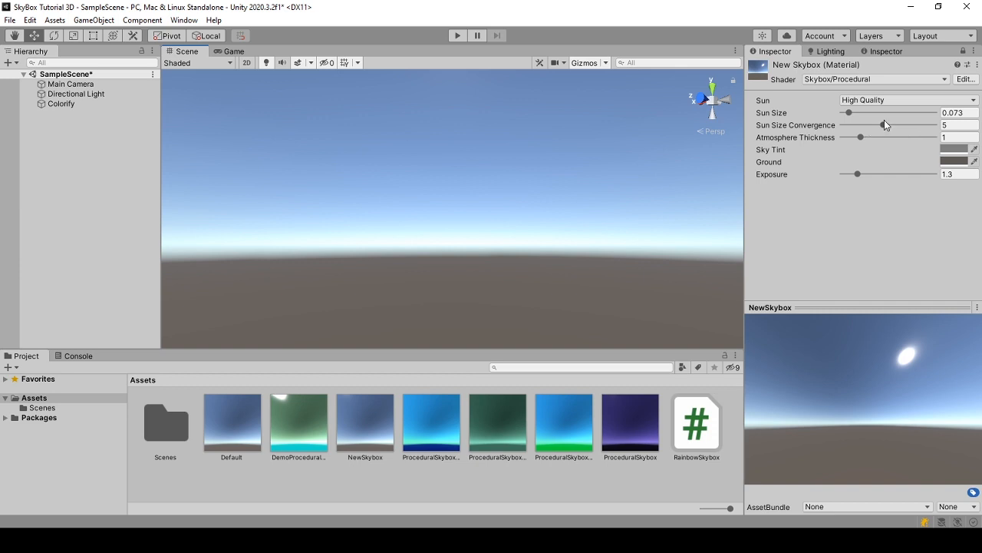
pyautogui.moveTo(852, 113)
pyautogui.mouseDown()
pyautogui.moveTo(933, 113)
pyautogui.moveTo(863, 113)
pyautogui.mouseUp()
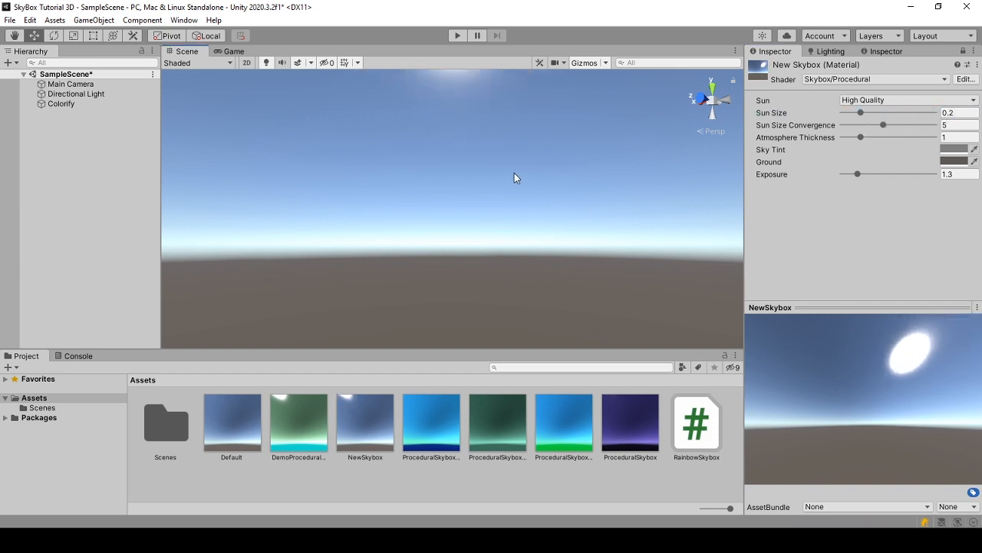
# Set NewSkybox's sun size convergence to 8.73 and its atmosphere thickness to 0.93.
pyautogui.keyDown('alt'); pyautogui.moveTo(482, 264); pyautogui.dragTo(535, 174); pyautogui.keyUp('alt')
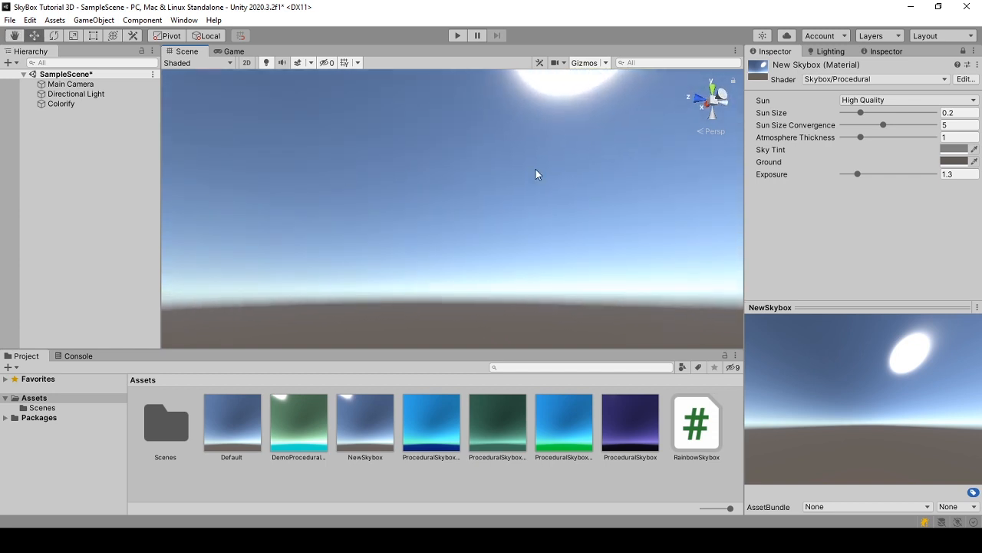
pyautogui.moveTo(887, 127); pyautogui.dragTo(843, 126)
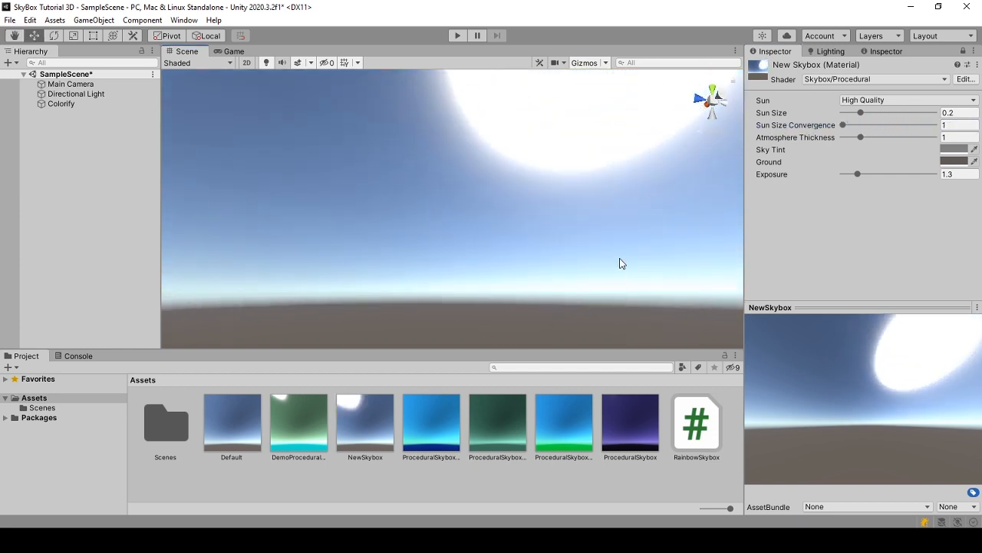
pyautogui.keyDown('alt'); pyautogui.moveTo(618, 210); pyautogui.dragTo(692, 207); pyautogui.keyUp('alt')
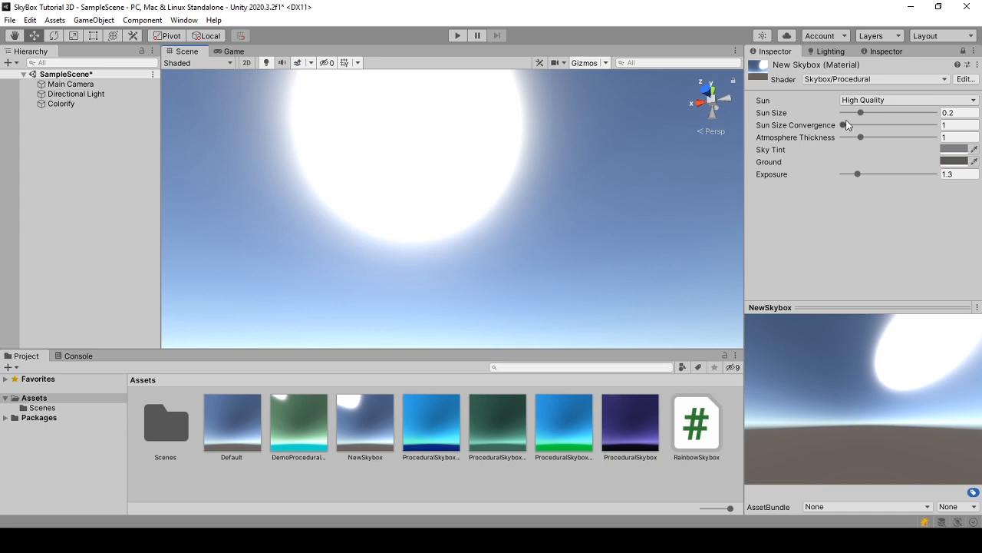
pyautogui.moveTo(847, 125); pyautogui.dragTo(922, 125)
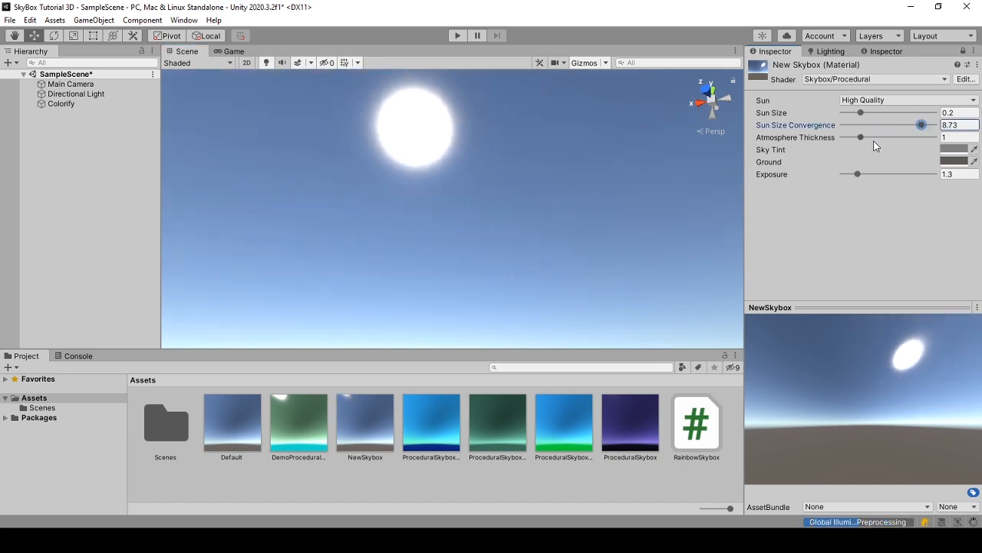
pyautogui.moveTo(861, 137)
pyautogui.mouseDown()
pyautogui.moveTo(885, 139)
pyautogui.moveTo(851, 143)
pyautogui.moveTo(859, 140)
pyautogui.mouseUp()
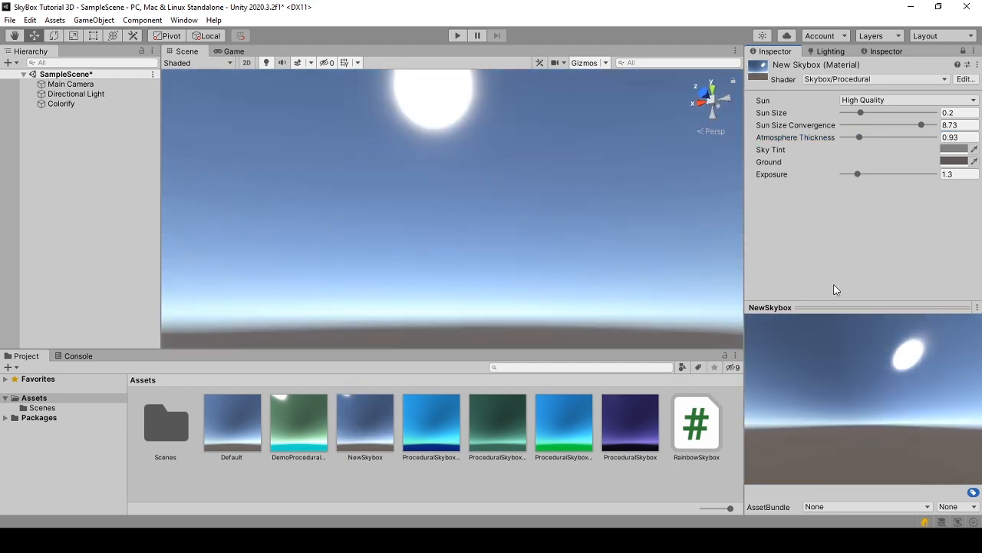
# Try orange, white and other sky tints on NewSkybox, finishing with the pinkish red FD005B.
pyautogui.click(954, 150)
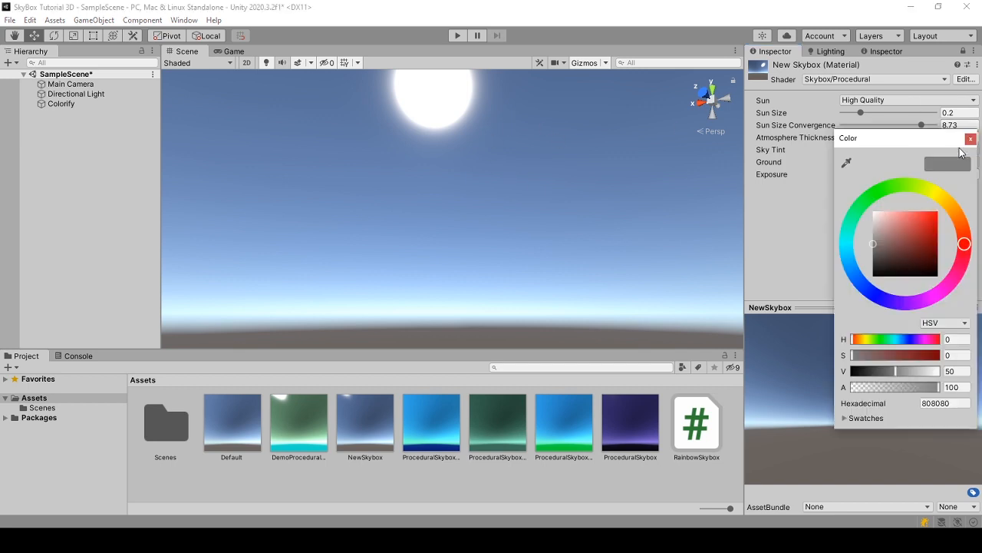
pyautogui.moveTo(925, 142); pyautogui.dragTo(627, 170)
pyautogui.moveTo(666, 275); pyautogui.dragTo(650, 230)
pyautogui.click(625, 258)
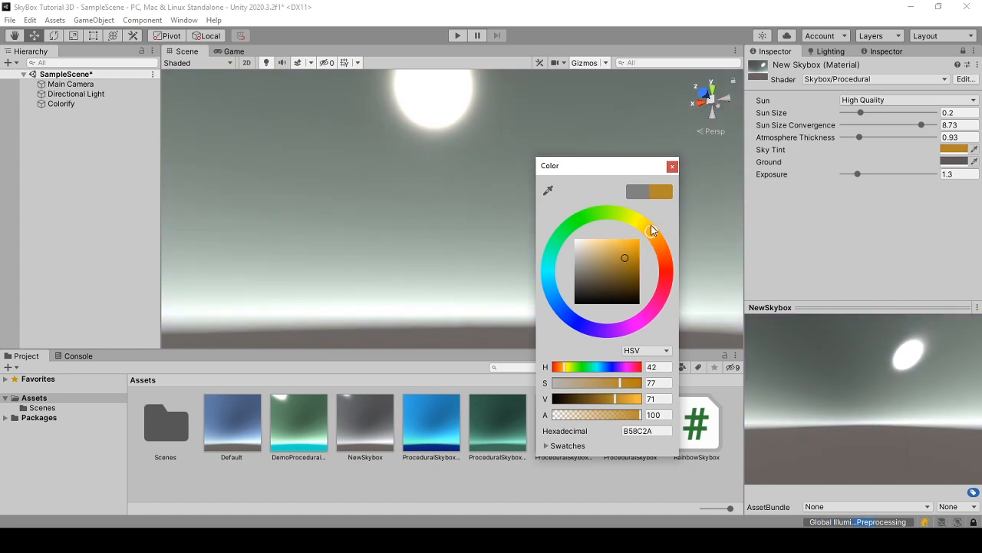
pyautogui.moveTo(615, 264)
pyautogui.mouseDown()
pyautogui.moveTo(622, 259)
pyautogui.moveTo(557, 231)
pyautogui.mouseUp()
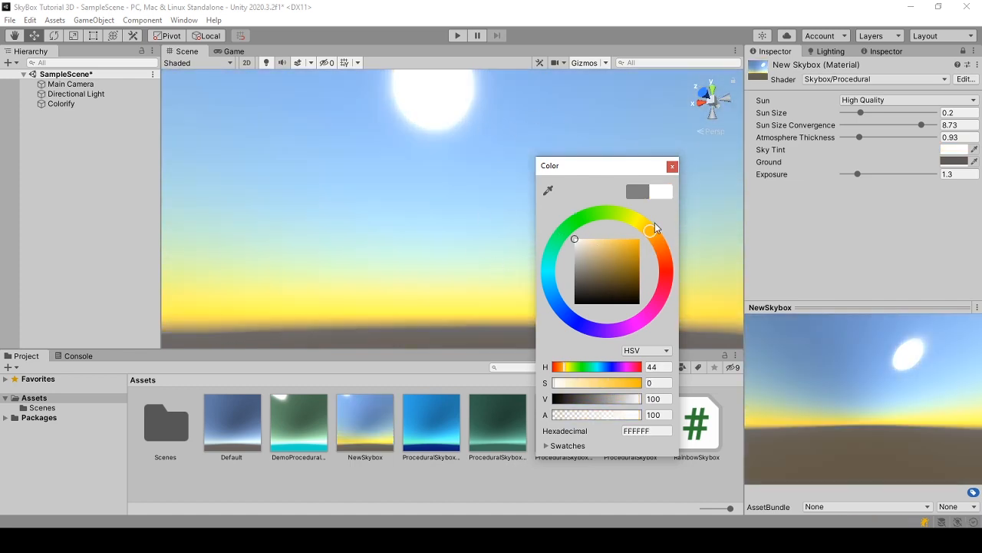
pyautogui.moveTo(655, 223)
pyautogui.mouseDown()
pyautogui.moveTo(657, 243)
pyautogui.moveTo(637, 244)
pyautogui.moveTo(662, 266)
pyautogui.moveTo(657, 238)
pyautogui.moveTo(564, 221)
pyautogui.moveTo(593, 214)
pyautogui.mouseUp()
pyautogui.moveTo(647, 244)
pyautogui.mouseDown()
pyautogui.moveTo(634, 325)
pyautogui.moveTo(576, 325)
pyautogui.moveTo(638, 325)
pyautogui.moveTo(690, 309)
pyautogui.mouseUp()
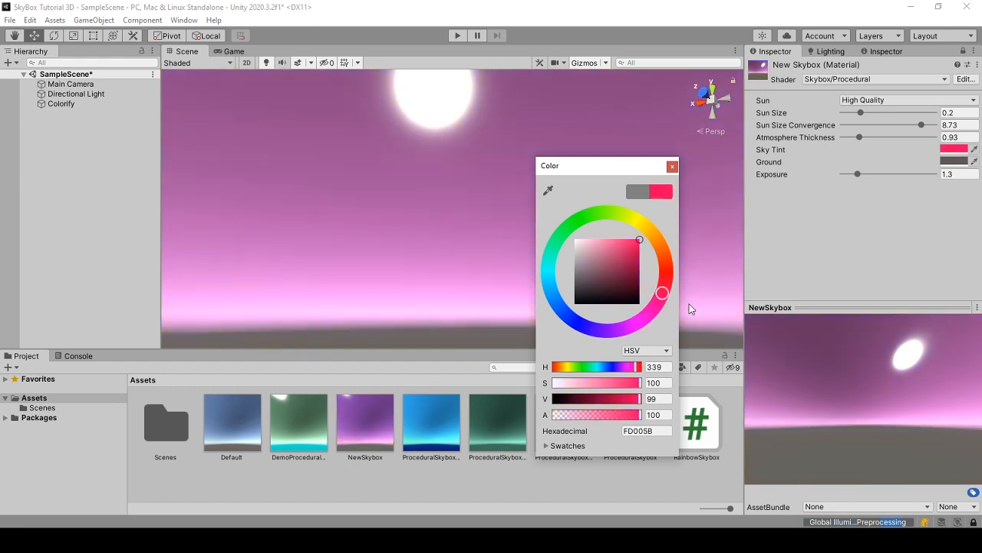
pyautogui.click(672, 167)
# Try a white ground on NewSkybox, and change the ground color to green 40DE7A.
pyautogui.click(949, 162)
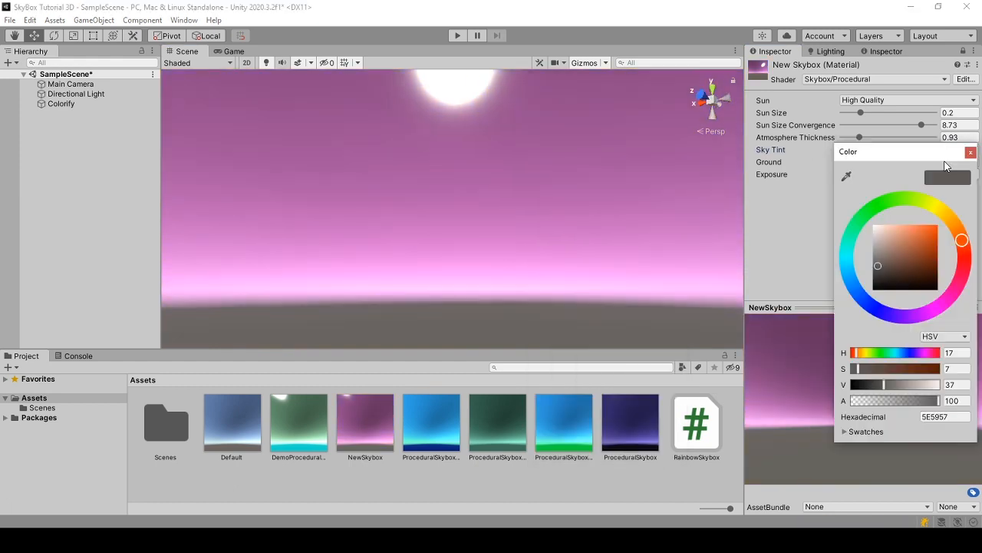
pyautogui.moveTo(935, 156); pyautogui.dragTo(691, 207)
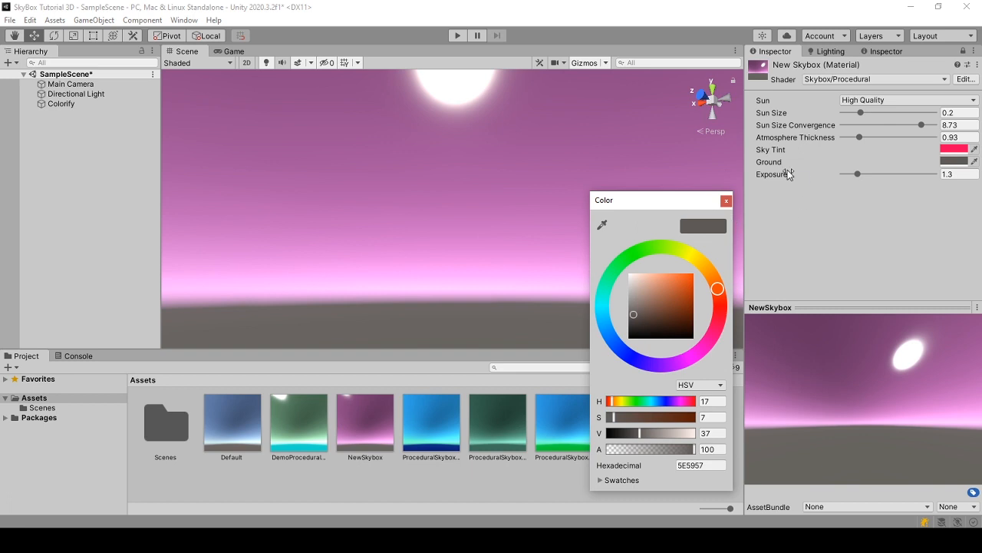
pyautogui.moveTo(716, 294)
pyautogui.mouseDown()
pyautogui.moveTo(687, 293)
pyautogui.moveTo(693, 251)
pyautogui.moveTo(617, 269)
pyautogui.moveTo(669, 284)
pyautogui.moveTo(623, 274)
pyautogui.moveTo(625, 260)
pyautogui.mouseUp()
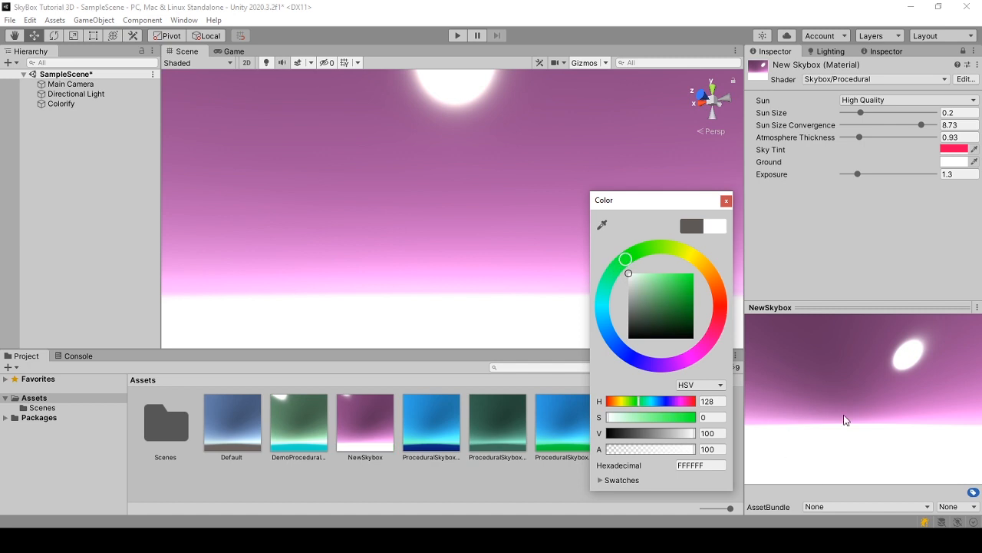
pyautogui.click(834, 462)
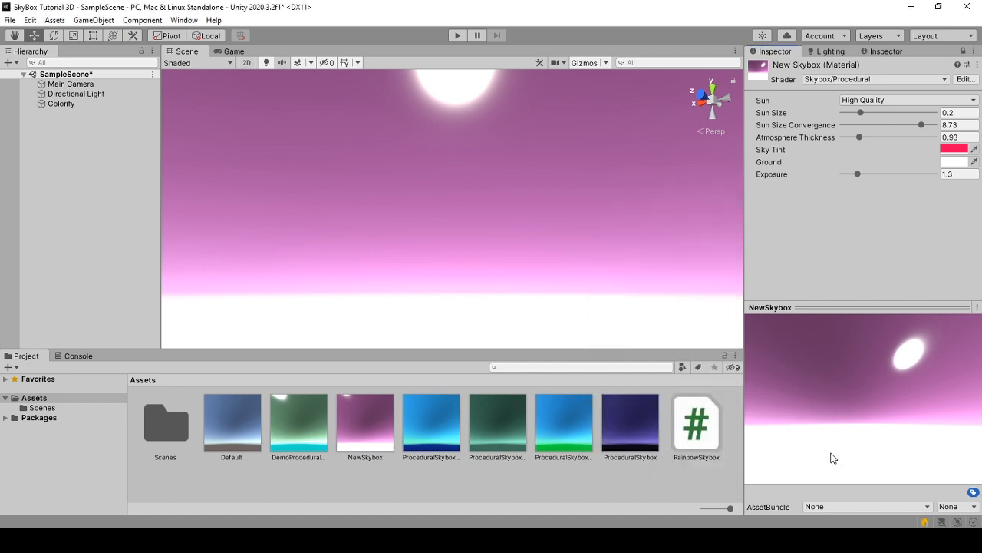
pyautogui.click(954, 162)
pyautogui.click(919, 230)
pyautogui.moveTo(954, 223); pyautogui.dragTo(870, 206)
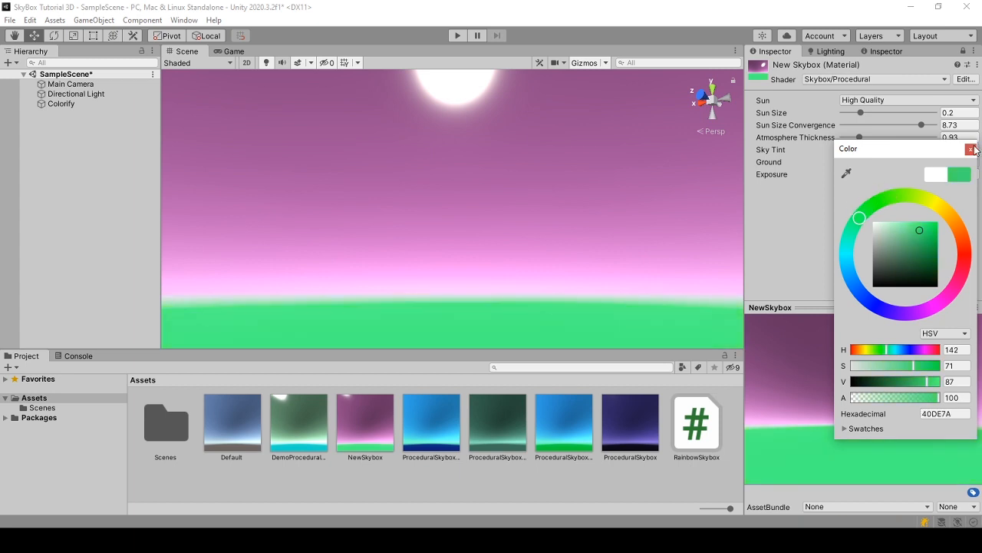
pyautogui.click(970, 149)
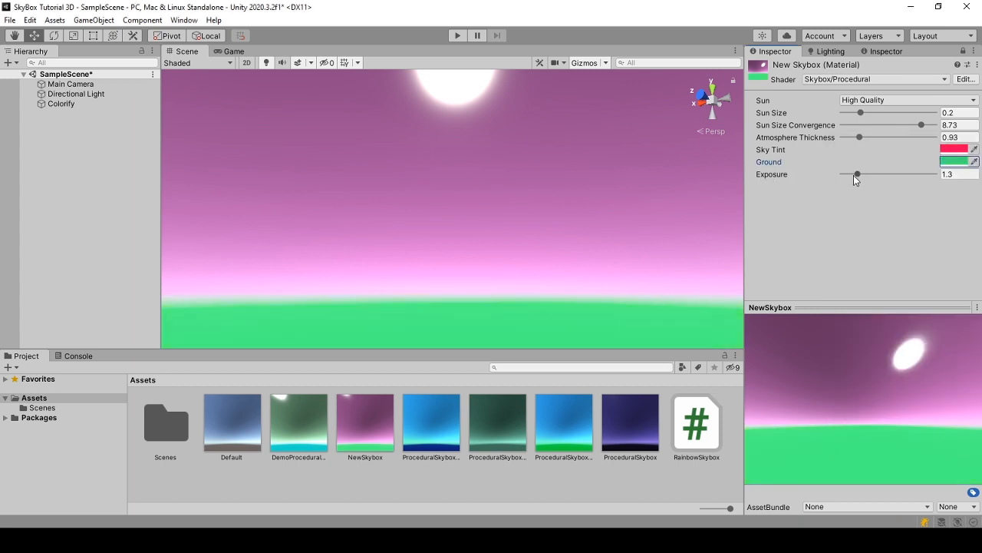
# Raise NewSkybox's exposure to 1.95 and look around the brightened scene.
pyautogui.moveTo(855, 175)
pyautogui.mouseDown()
pyautogui.moveTo(814, 176)
pyautogui.moveTo(950, 163)
pyautogui.moveTo(844, 175)
pyautogui.moveTo(879, 179)
pyautogui.moveTo(865, 175)
pyautogui.mouseUp()
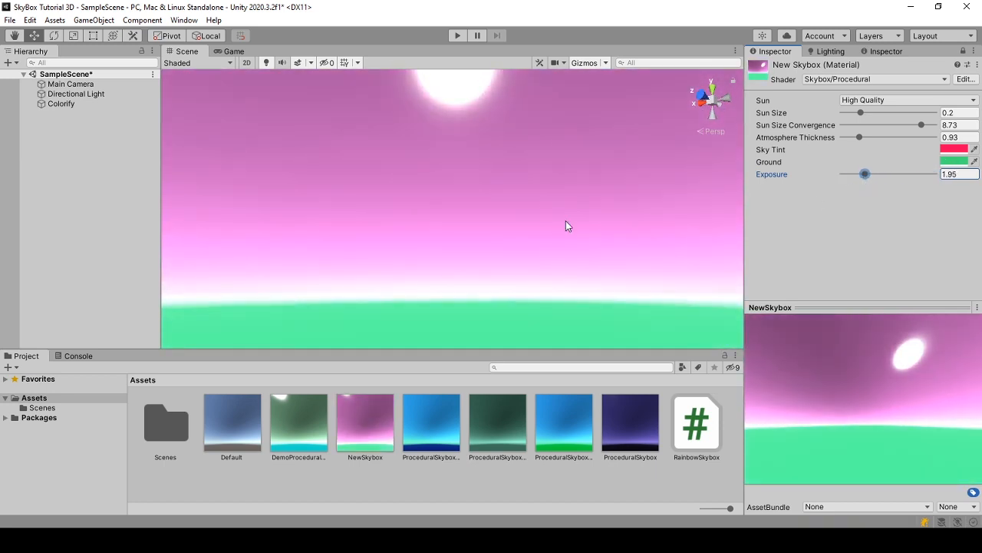
pyautogui.moveTo(642, 223); pyautogui.dragTo(472, 238, button='right')
pyautogui.moveTo(415, 189); pyautogui.dragTo(758, 176, button='right')
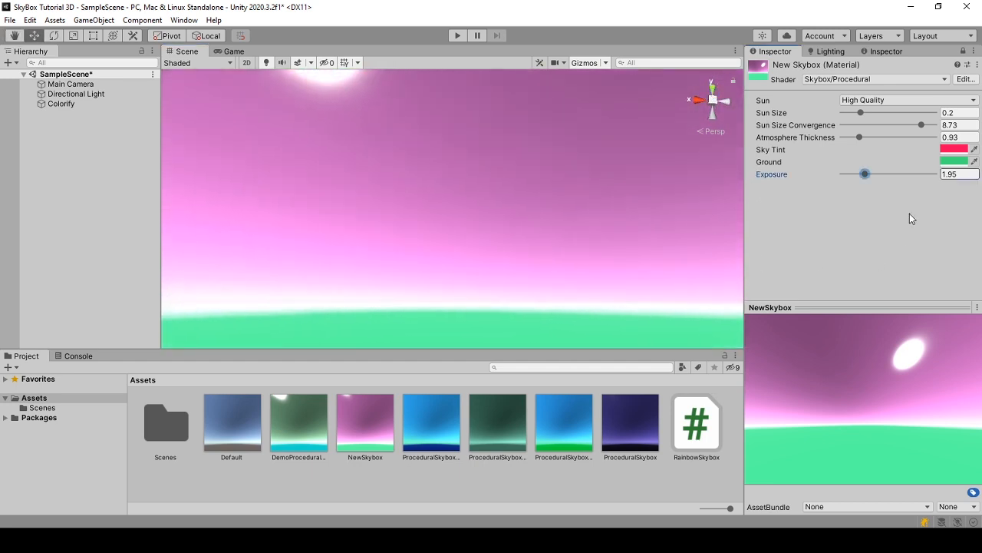
# Change NewSkybox's sky tint to orange FD6200 and its ground color to blue.
pyautogui.click(954, 154)
pyautogui.click(959, 229)
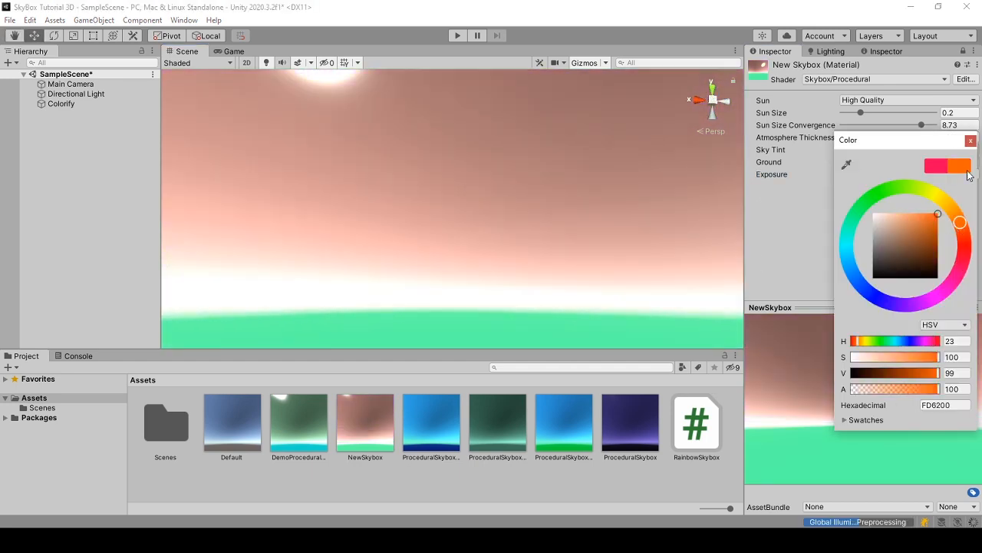
pyautogui.click(971, 142)
pyautogui.moveTo(904, 436); pyautogui.dragTo(884, 421)
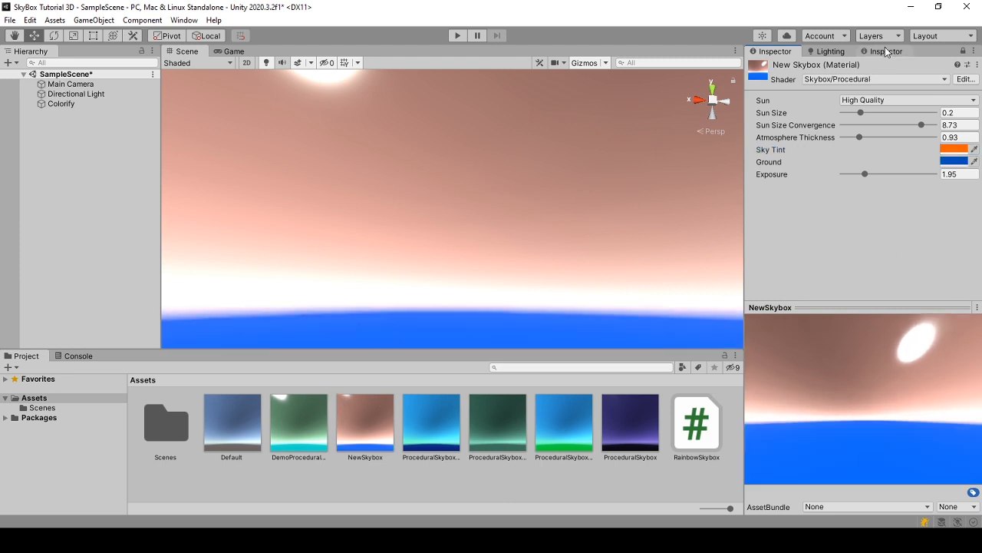
# Apply the DemoProceduralSkybox 1 material to the scene and look around under its green sky.
pyautogui.click(887, 52)
pyautogui.moveTo(290, 429); pyautogui.dragTo(323, 313)
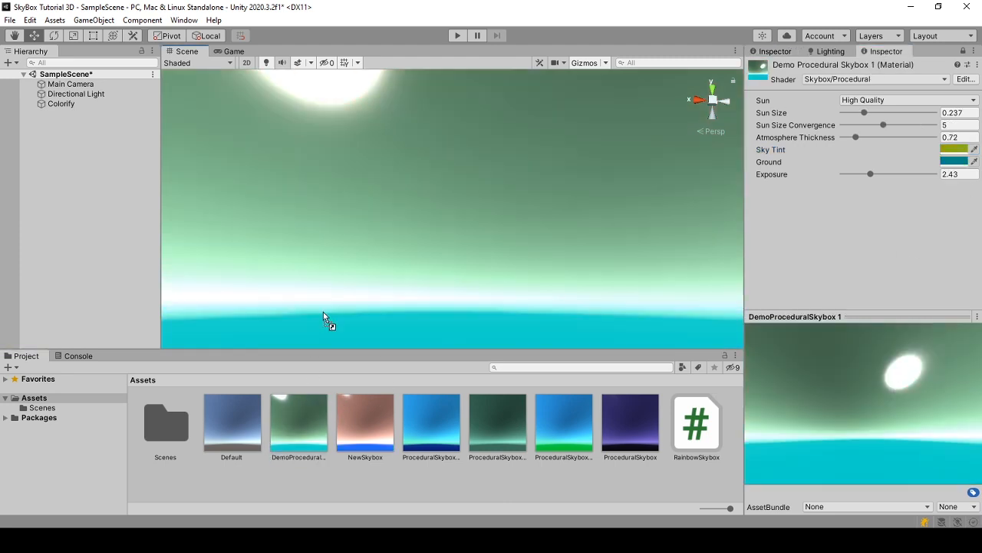
pyautogui.moveTo(449, 244); pyautogui.dragTo(480, 234, button='right')
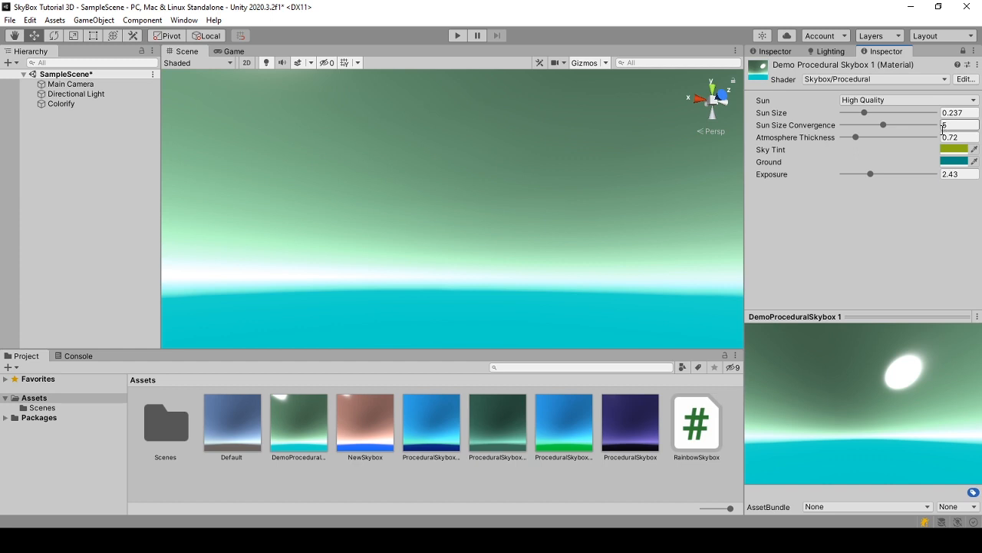
pyautogui.moveTo(370, 195); pyautogui.dragTo(402, 249, button='right')
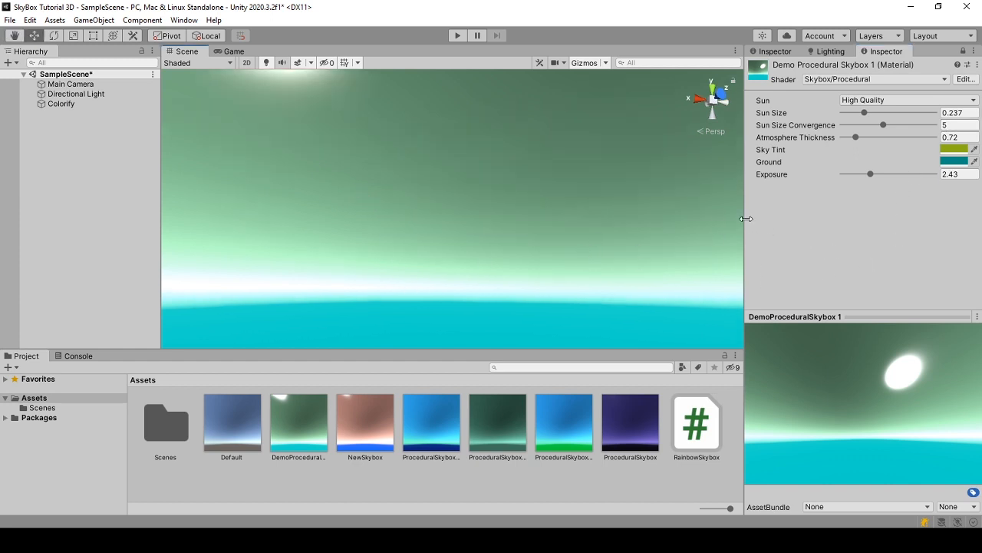
# Open the Skybox/Procedural shader from the DemoProceduralSkybox 1 material and examine its property names.
pyautogui.moveTo(745, 223); pyautogui.dragTo(778, 218)
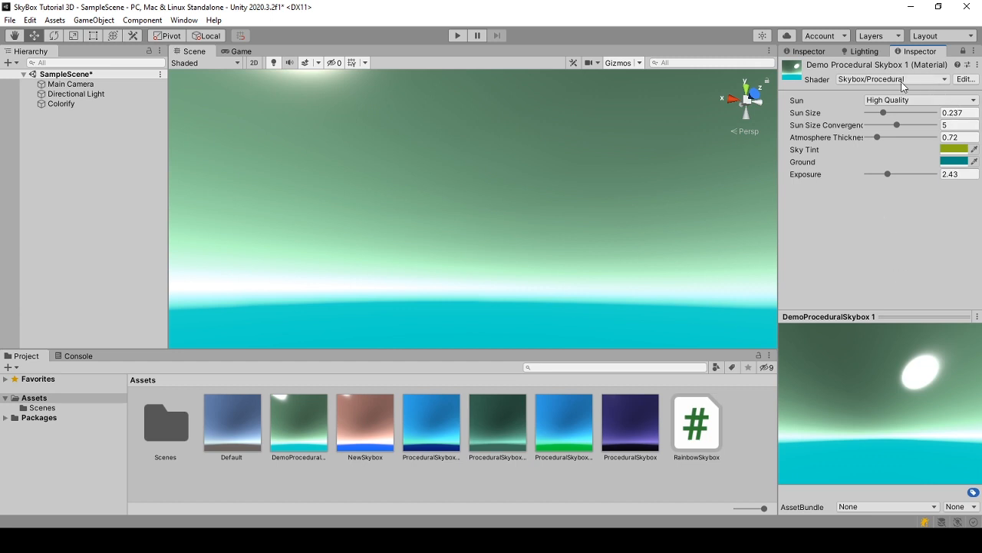
pyautogui.click(286, 428)
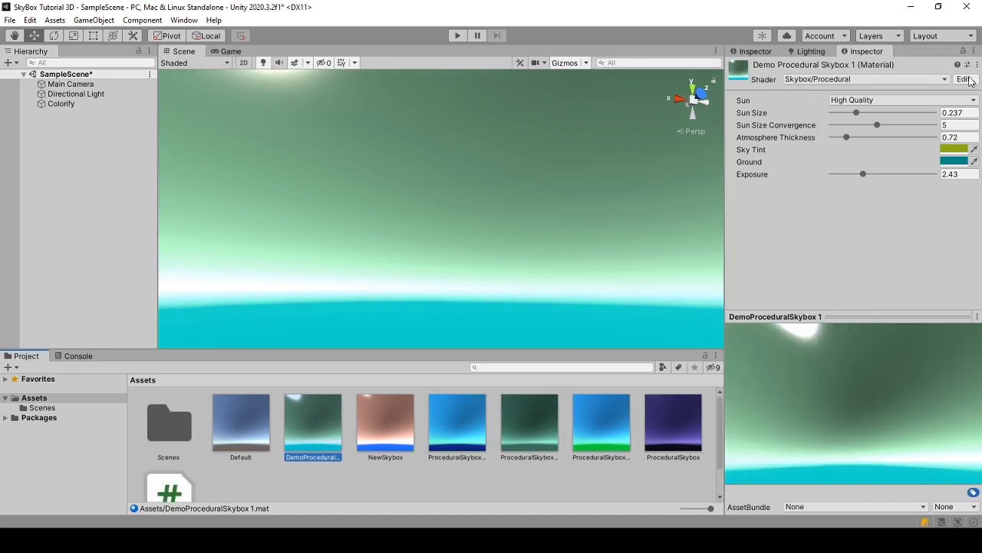
pyautogui.click(964, 80)
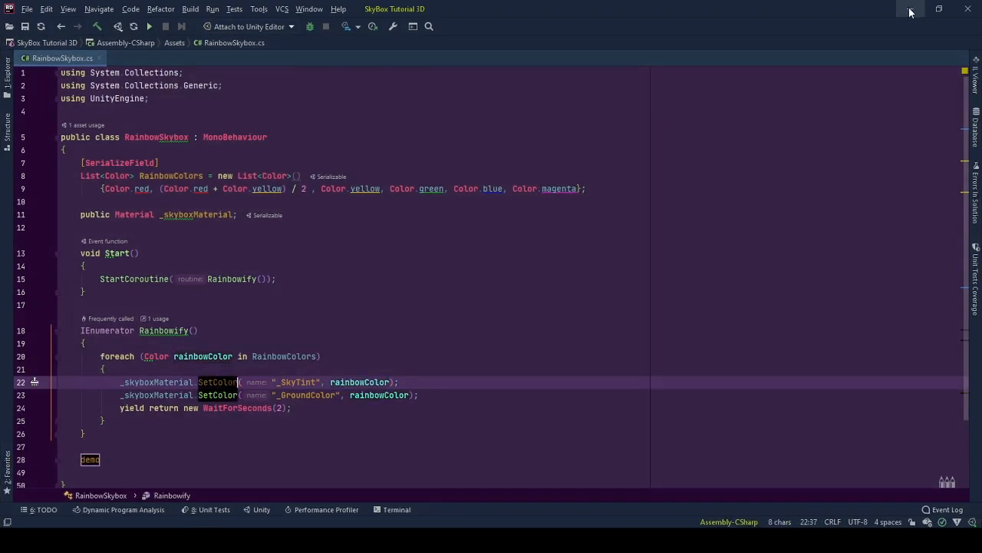
pyautogui.click(911, 10)
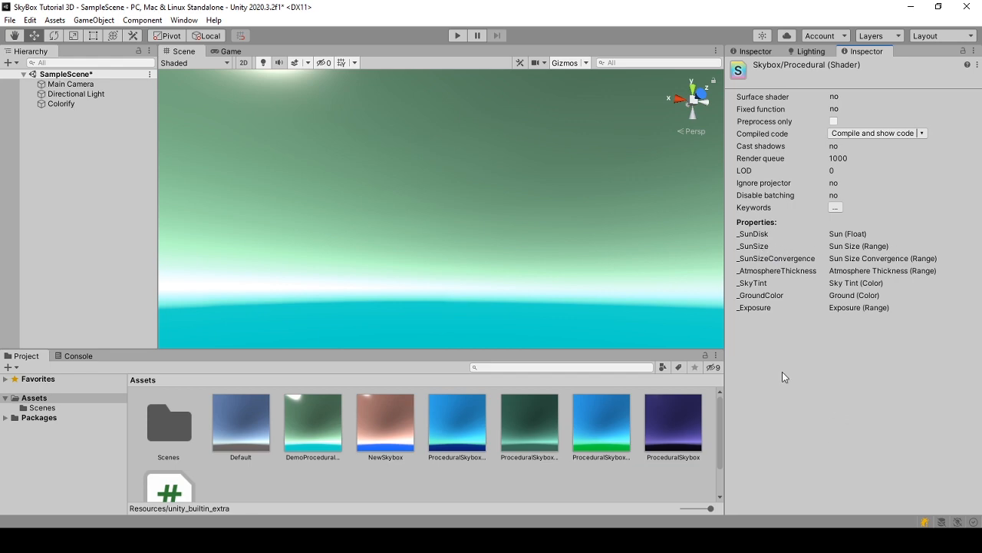
pyautogui.moveTo(728, 332); pyautogui.dragTo(760, 332)
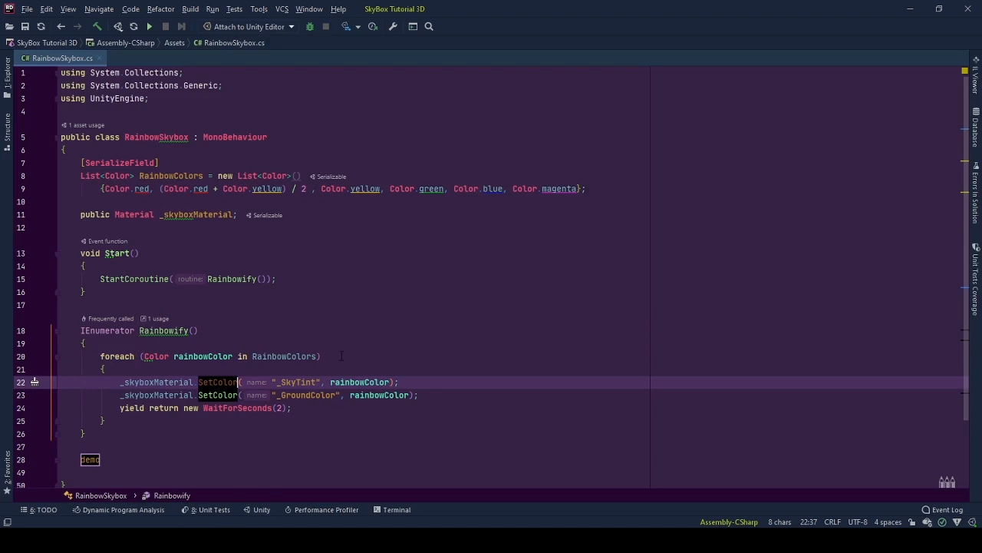
# Review RainbowSkybox.cs in the code editor, examining the color list, Rainbowify loop, SetColor calls and wait time, and return to Unity.
pyautogui.click(198, 330)
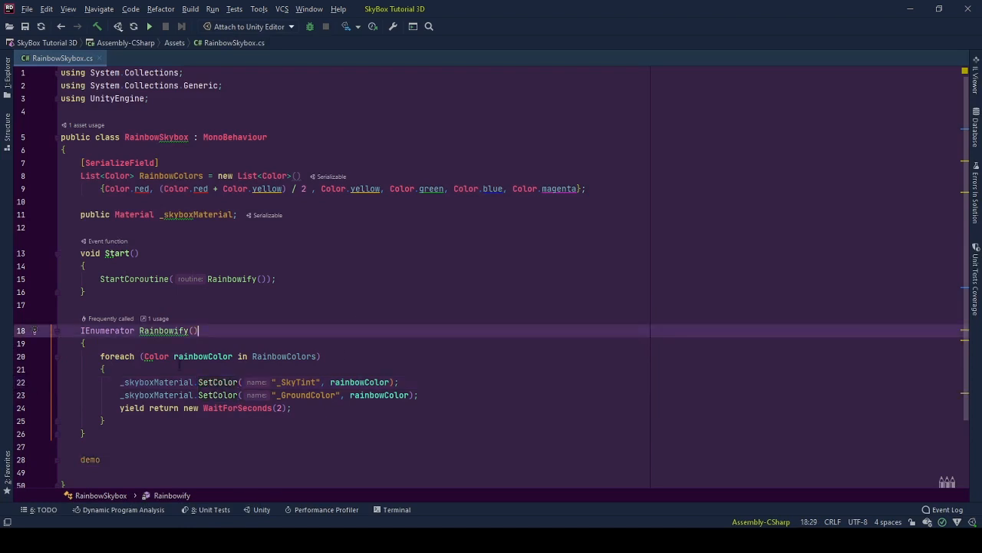
pyautogui.moveTo(95, 356); pyautogui.dragTo(120, 408)
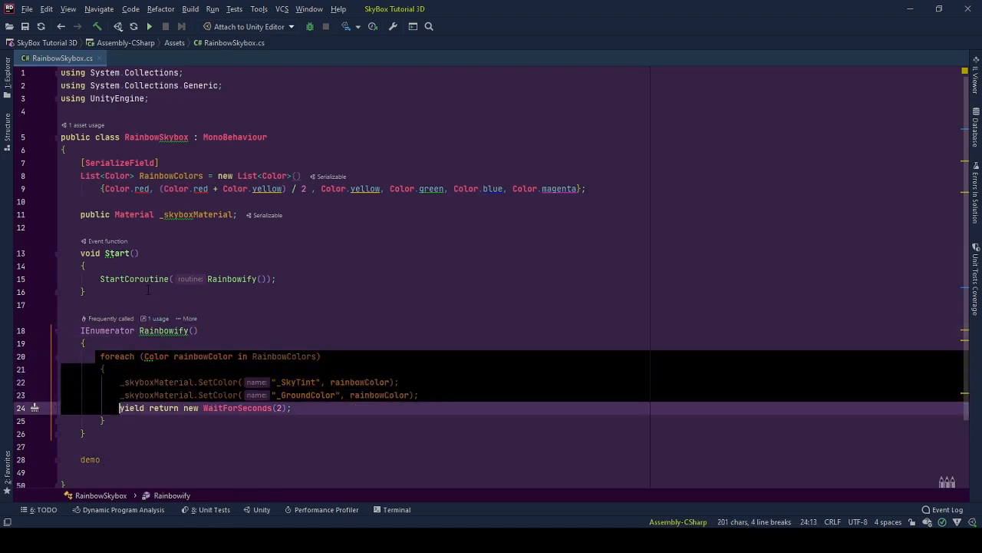
pyautogui.click(153, 331)
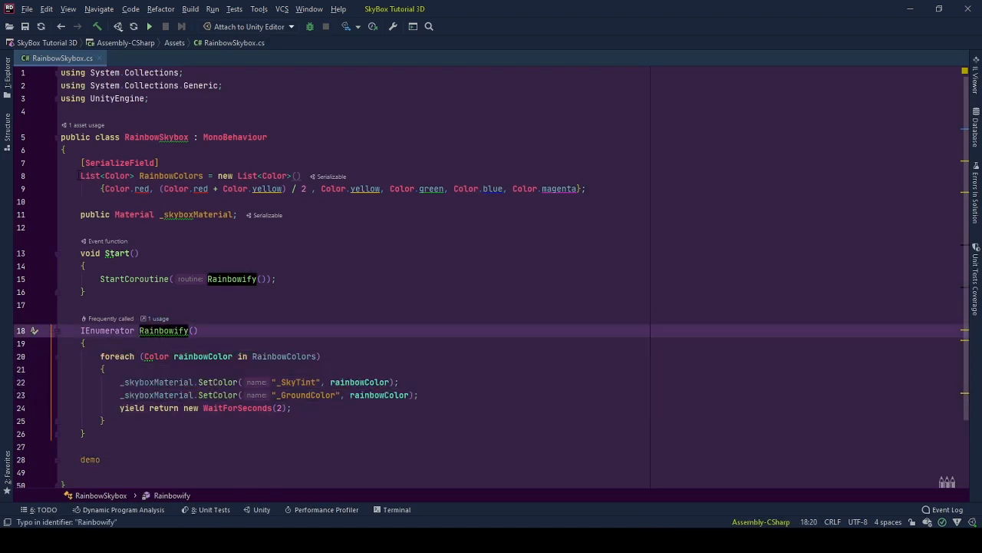
pyautogui.moveTo(79, 175); pyautogui.dragTo(83, 192)
pyautogui.click(422, 326)
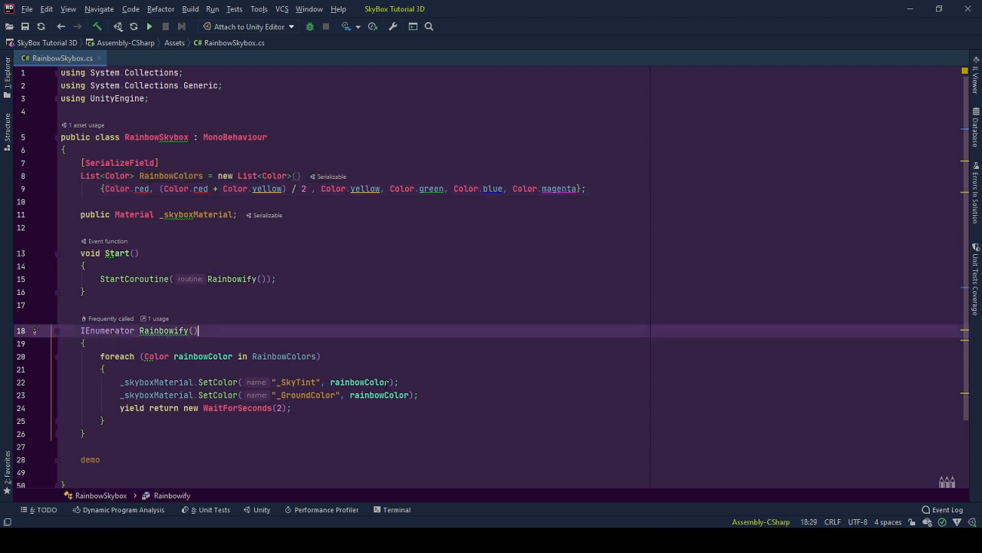
pyautogui.click(282, 382)
pyautogui.click(311, 395)
pyautogui.click(214, 382)
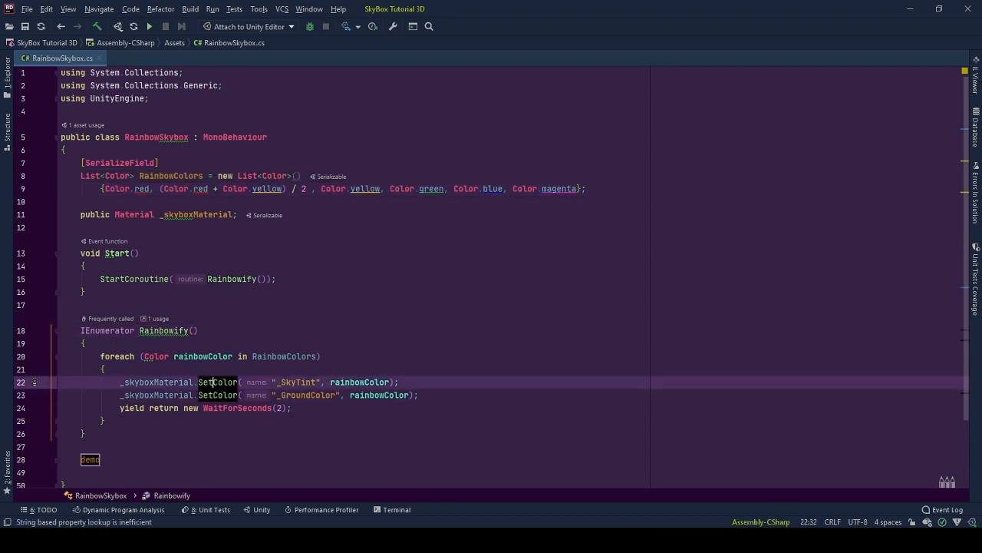
pyautogui.click(218, 395)
pyautogui.click(234, 408)
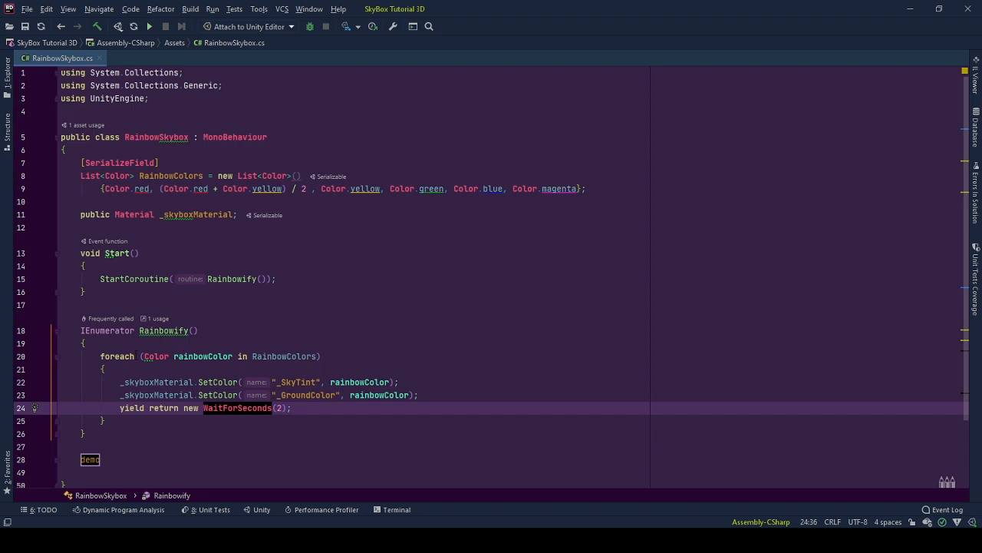
pyautogui.moveTo(136, 356); pyautogui.dragTo(328, 352)
pyautogui.click(333, 356)
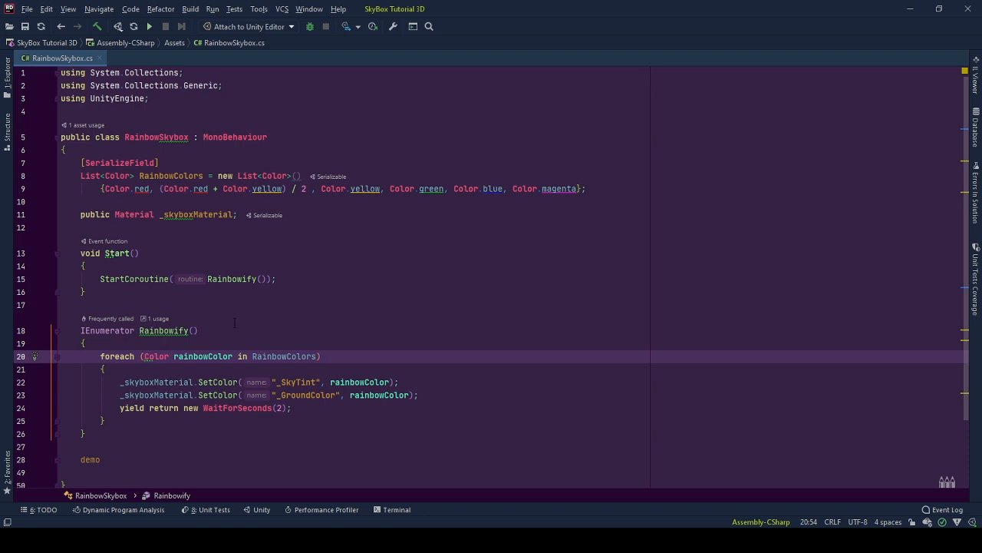
pyautogui.click(918, 7)
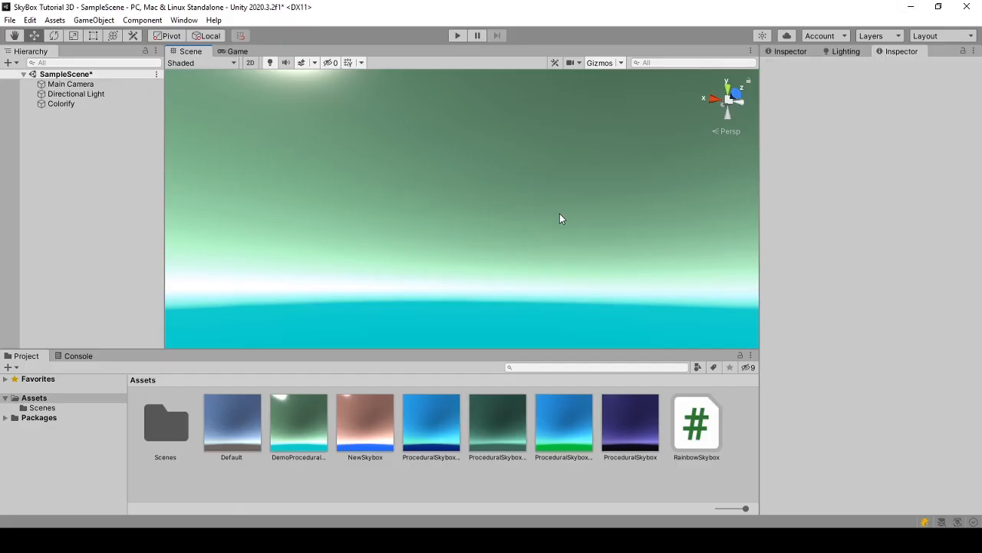
# Run the scene in play mode and examine the DemoProceduralSkybox 1 material and its preview as the script changes the sky.
pyautogui.moveTo(547, 264); pyautogui.dragTo(390, 261, button='right')
pyautogui.click(458, 35)
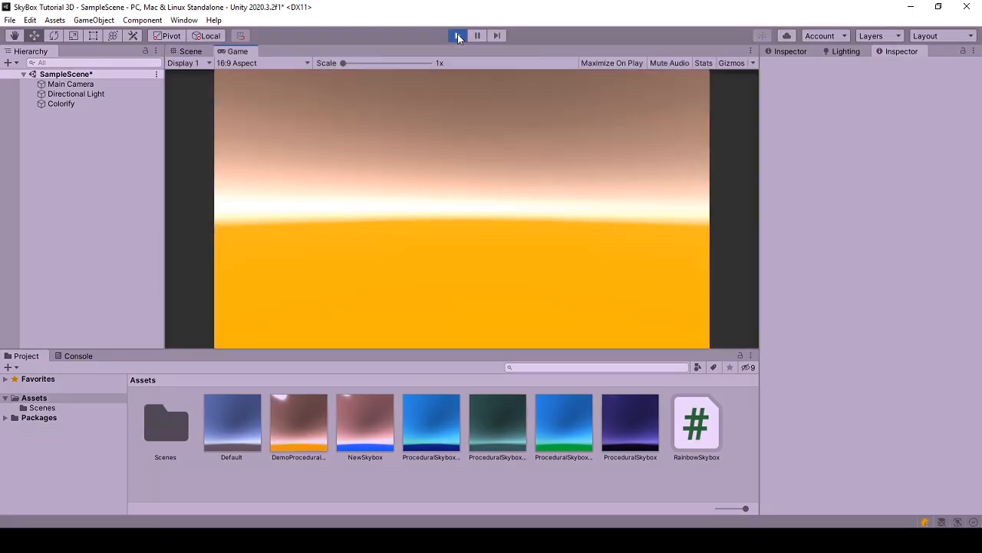
pyautogui.click(314, 426)
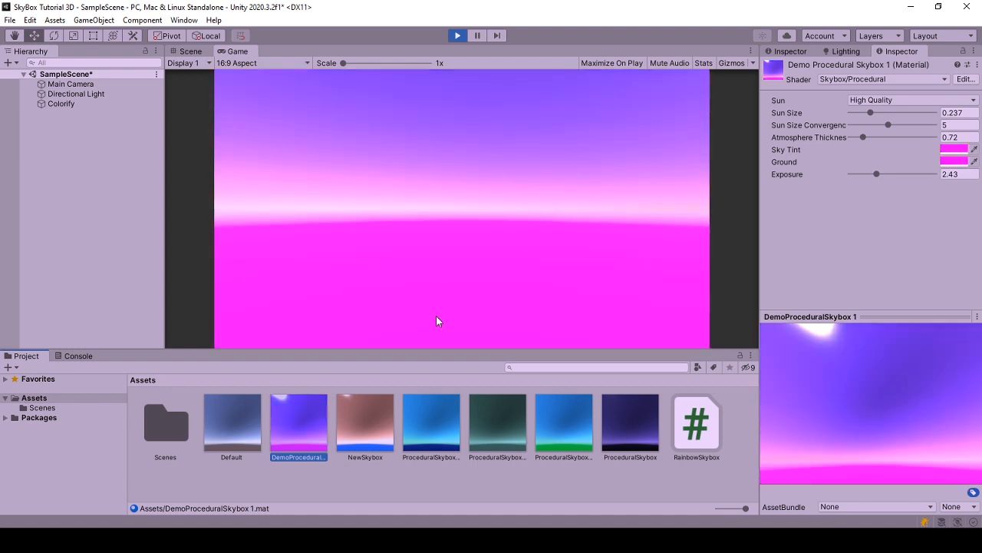
pyautogui.moveTo(890, 434); pyautogui.dragTo(728, 474)
# Darken the sky tint of DemoProceduralSkybox 1 to a deep purple.
pyautogui.click(956, 149)
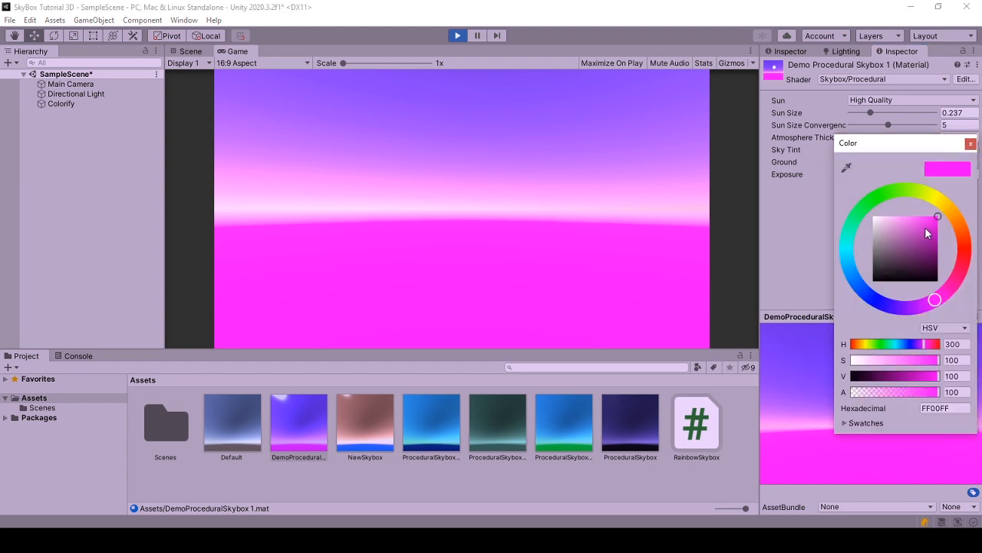
pyautogui.moveTo(927, 233); pyautogui.dragTo(944, 254)
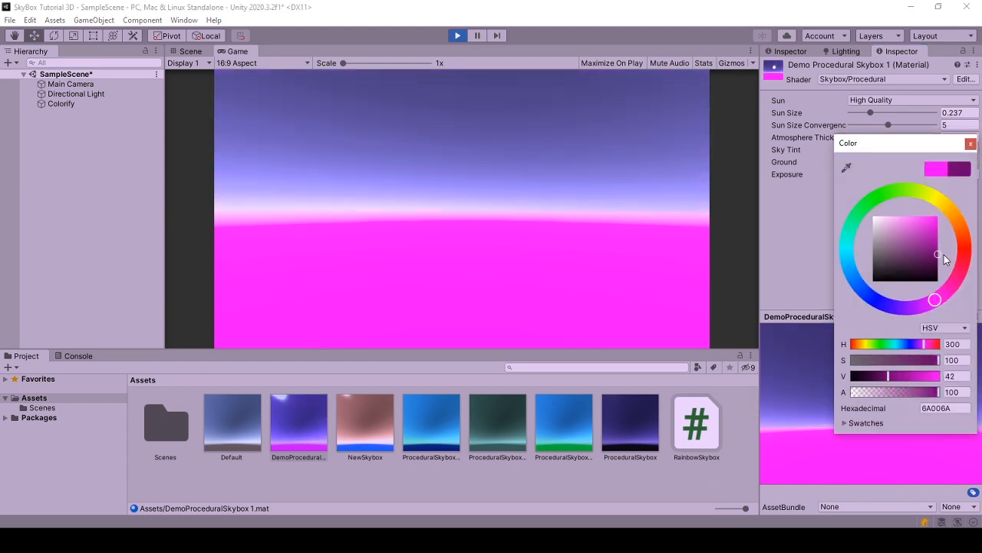
pyautogui.click(970, 143)
# Set the ground color of DemoProceduralSkybox 1 to dark teal 00897C.
pyautogui.click(956, 149)
pyautogui.moveTo(916, 284)
pyautogui.mouseDown()
pyautogui.moveTo(939, 268)
pyautogui.moveTo(952, 281)
pyautogui.moveTo(943, 290)
pyautogui.moveTo(845, 270)
pyautogui.moveTo(954, 287)
pyautogui.moveTo(945, 256)
pyautogui.mouseUp()
pyautogui.click(892, 203)
pyautogui.click(846, 256)
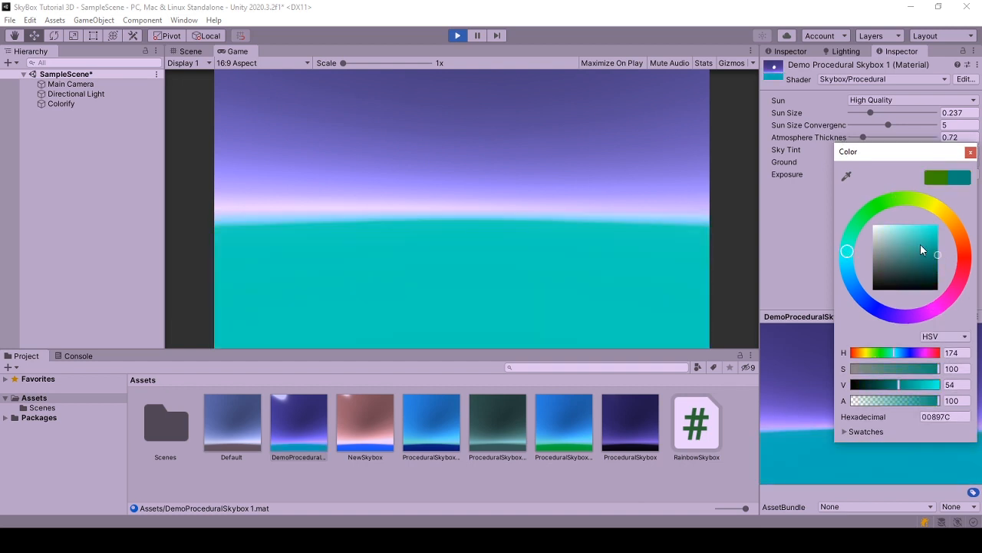
pyautogui.click(971, 152)
# Set the sky tint of DemoProceduralSkybox 1 to bright cyan 00FFFA.
pyautogui.click(950, 153)
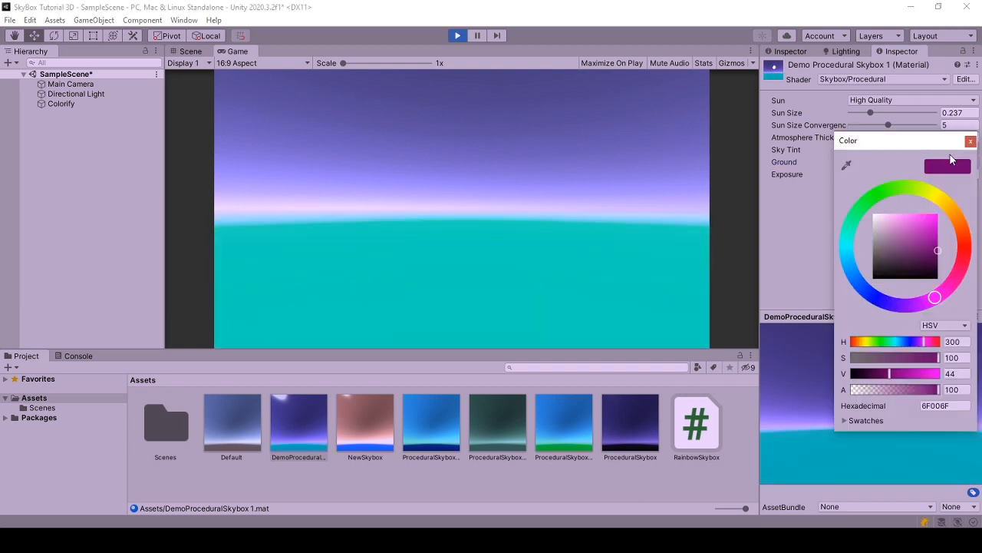
pyautogui.click(854, 223)
pyautogui.moveTo(937, 250); pyautogui.dragTo(950, 213)
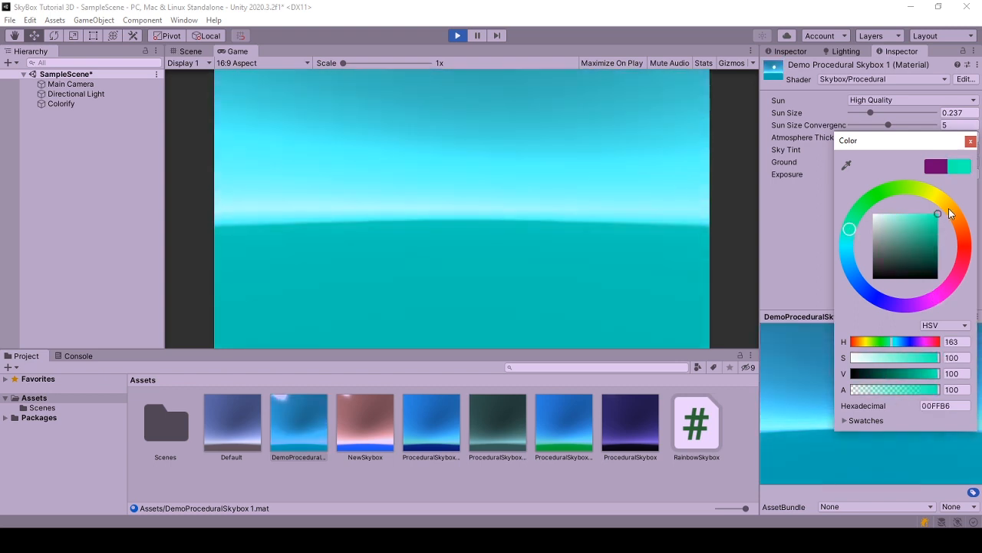
pyautogui.click(848, 256)
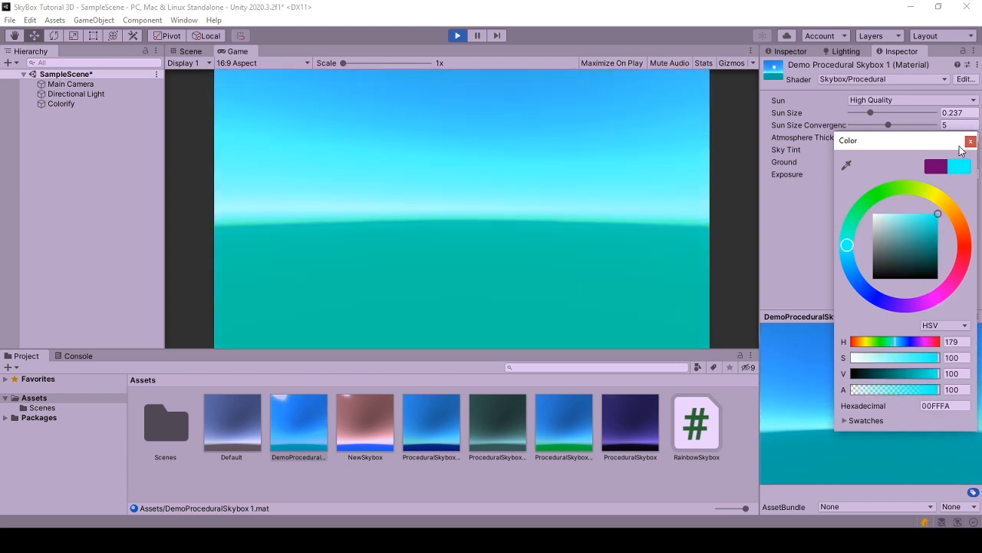
pyautogui.click(971, 141)
# Change the ground color of DemoProceduralSkybox 1 to green 008926.
pyautogui.click(954, 162)
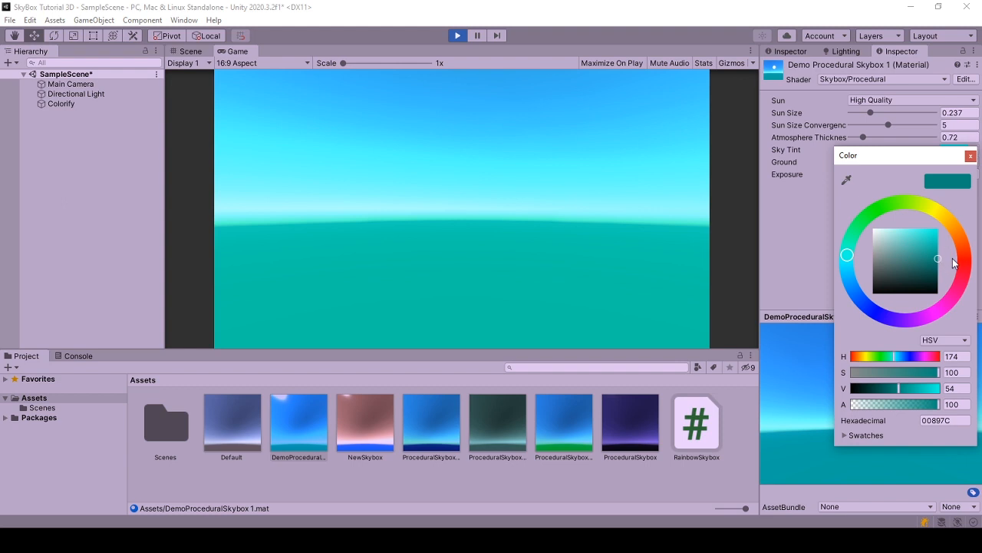
pyautogui.click(863, 222)
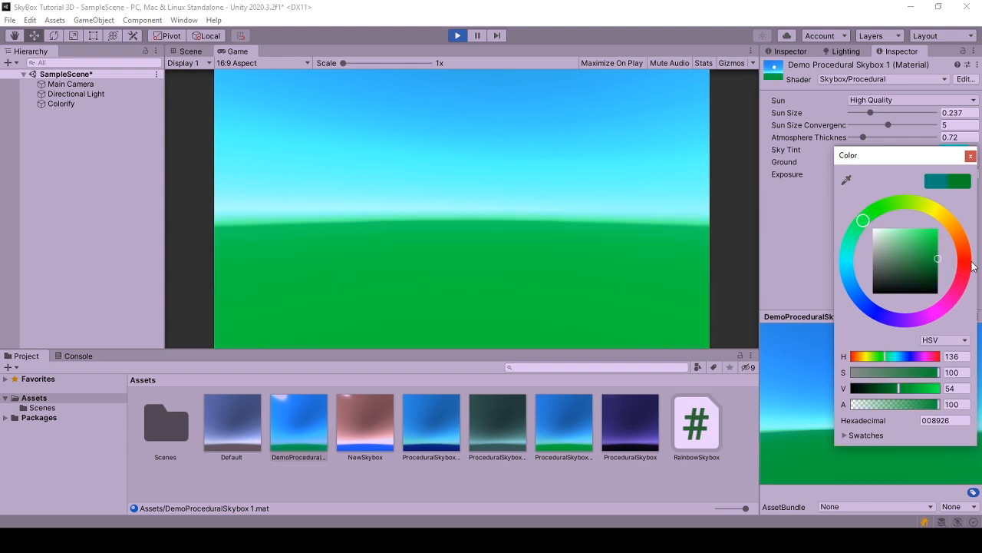
pyautogui.click(970, 156)
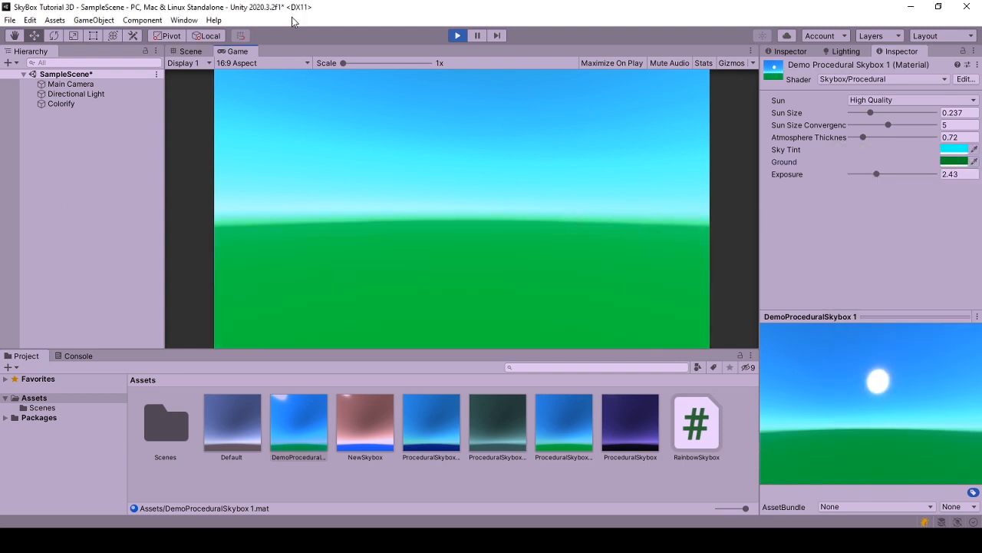
# Exit play mode and examine the skybox around the scene and in the DemoProceduralSkybox 1 material preview.
pyautogui.click(457, 36)
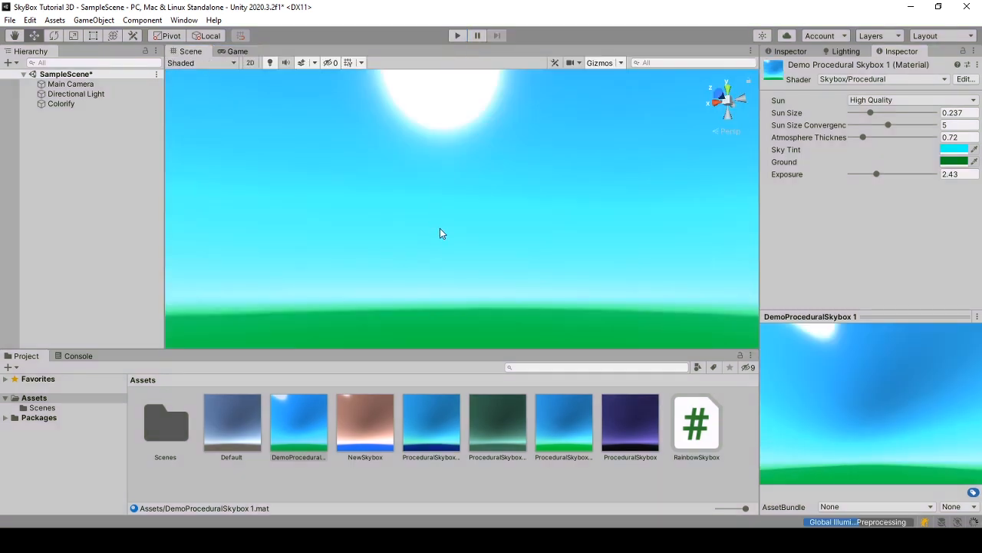
pyautogui.moveTo(497, 286); pyautogui.dragTo(165, 319, button='right')
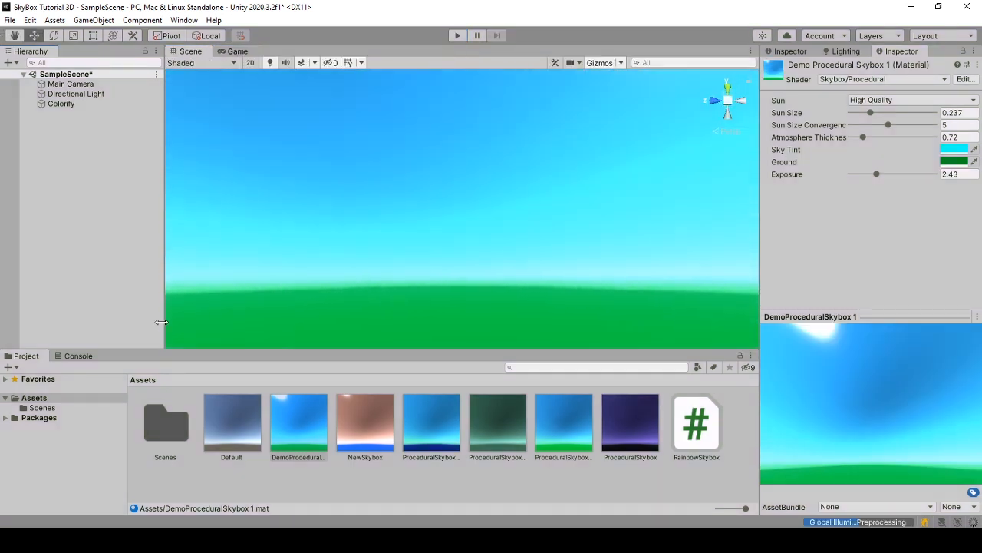
pyautogui.click(164, 320)
pyautogui.moveTo(353, 313); pyautogui.dragTo(740, 201, button='right')
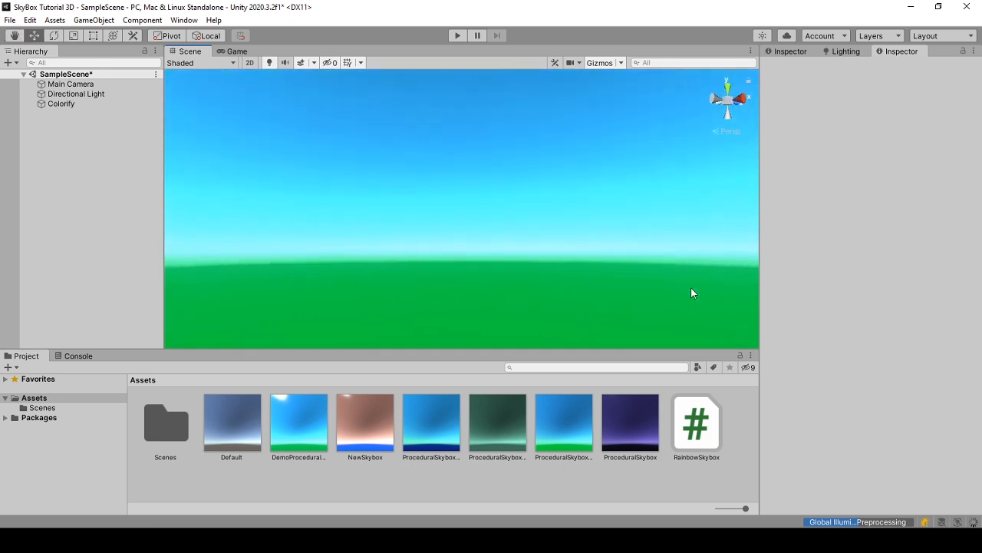
pyautogui.click(300, 420)
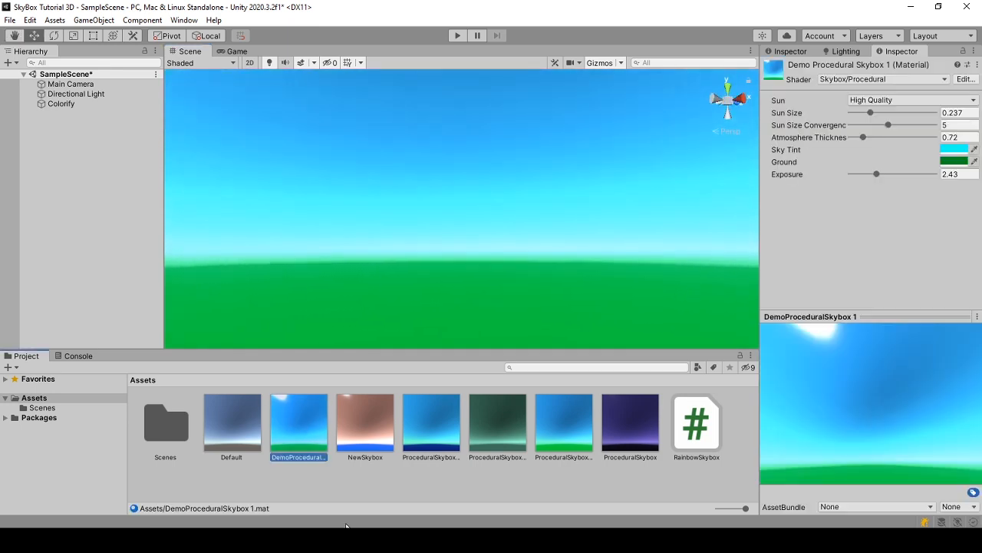
pyautogui.moveTo(808, 450); pyautogui.dragTo(841, 480)
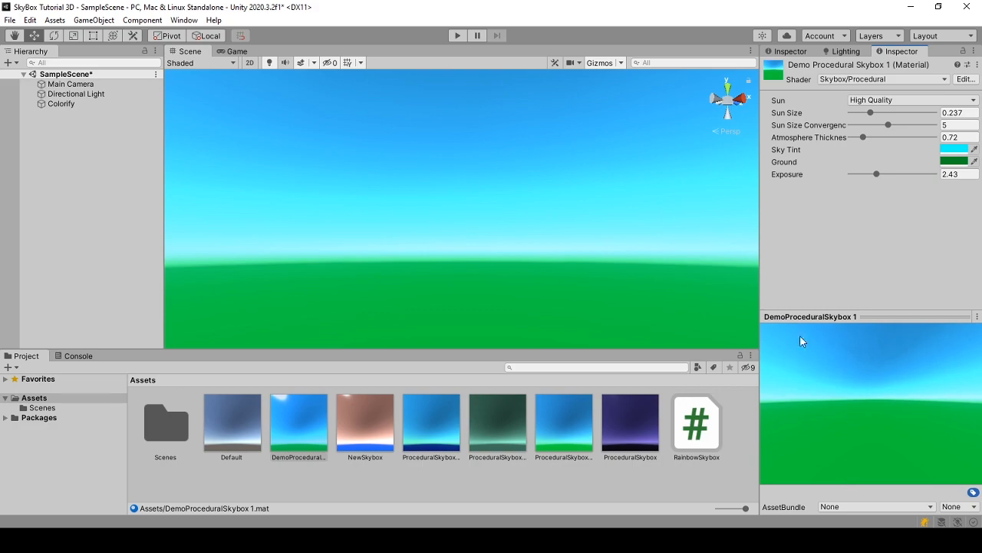